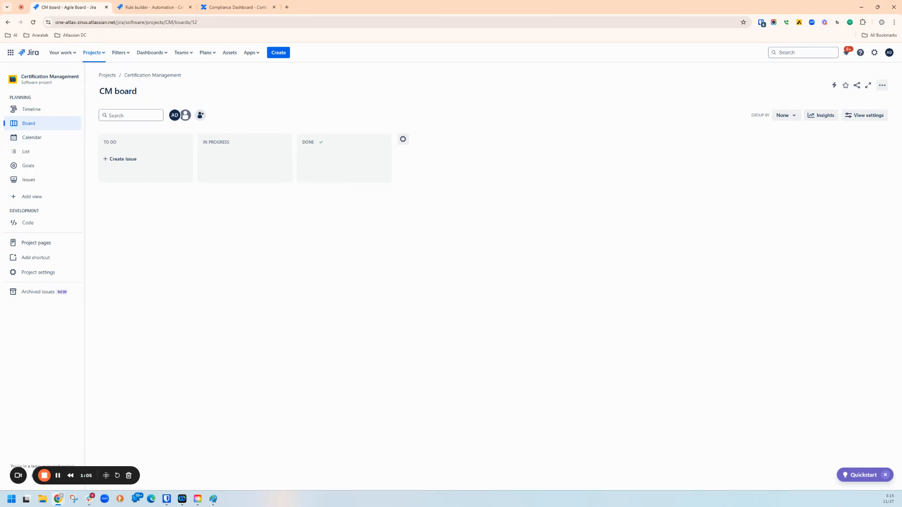
Start a Control issue titled "A.12.4.1 - Logging and Monitoring" with its description, and mark ISO 27001 and ISO 27701 as related certifications
click(281, 58)
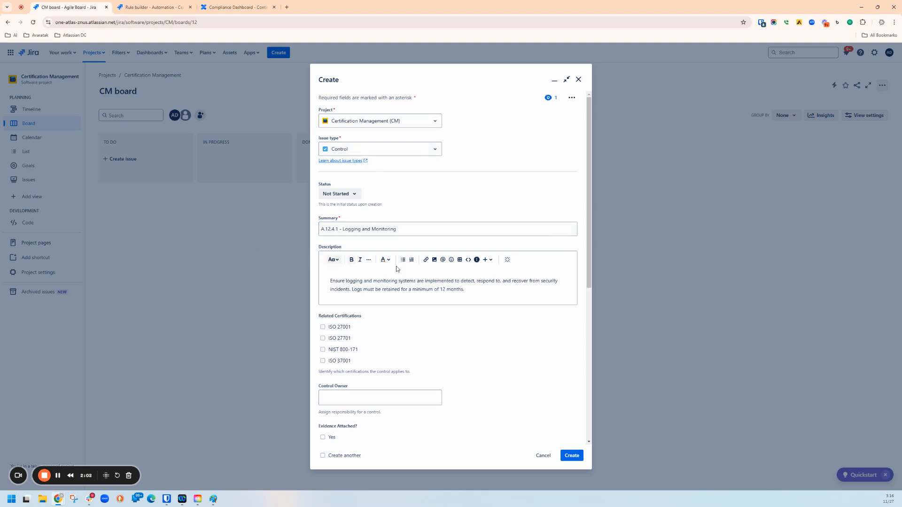
scroll(469, 258, down, 3)
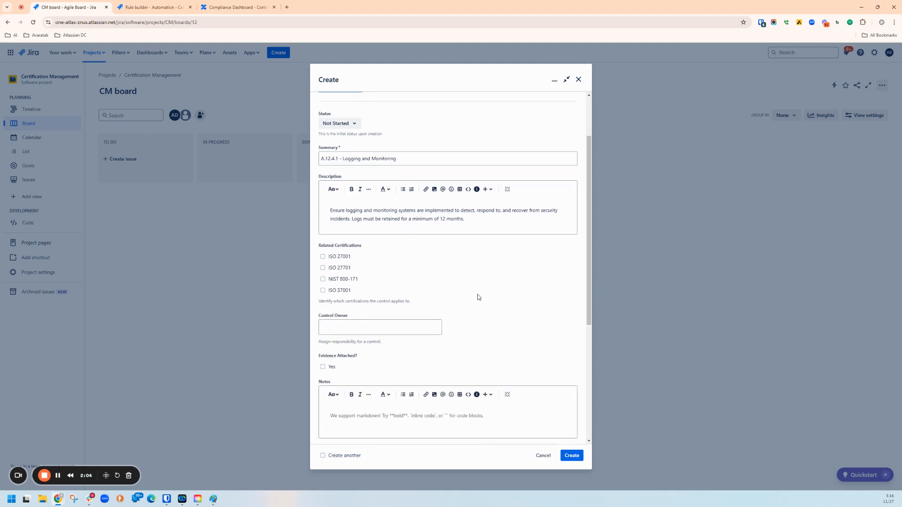
click(322, 257)
click(323, 269)
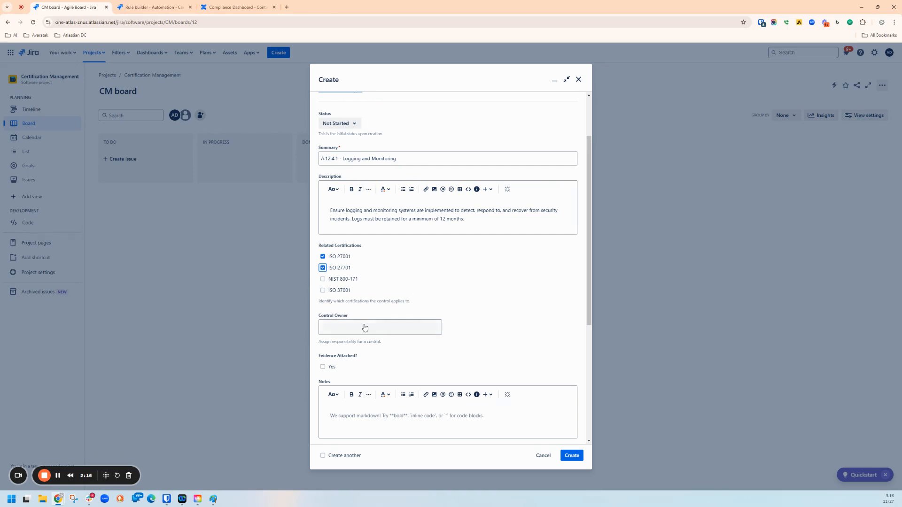
Assign the first suggested person as control owner and create the Logging and Monitoring control
click(365, 326)
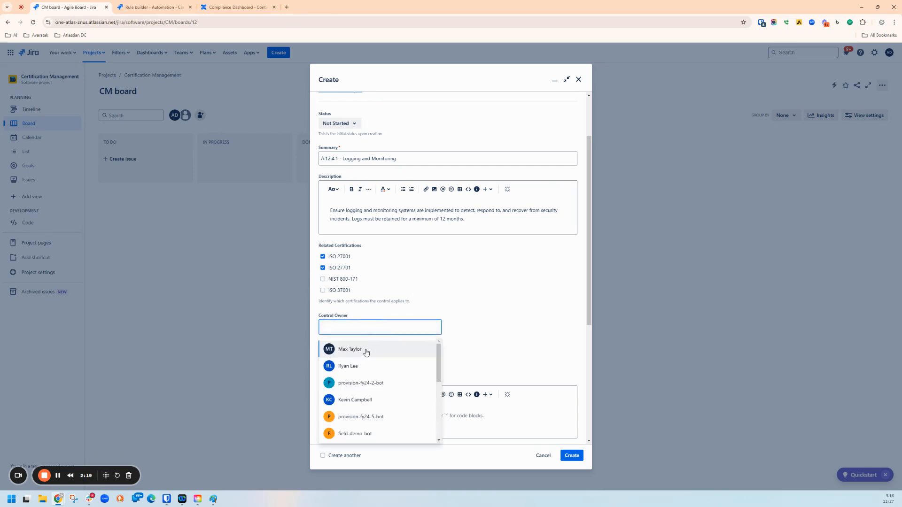
click(369, 348)
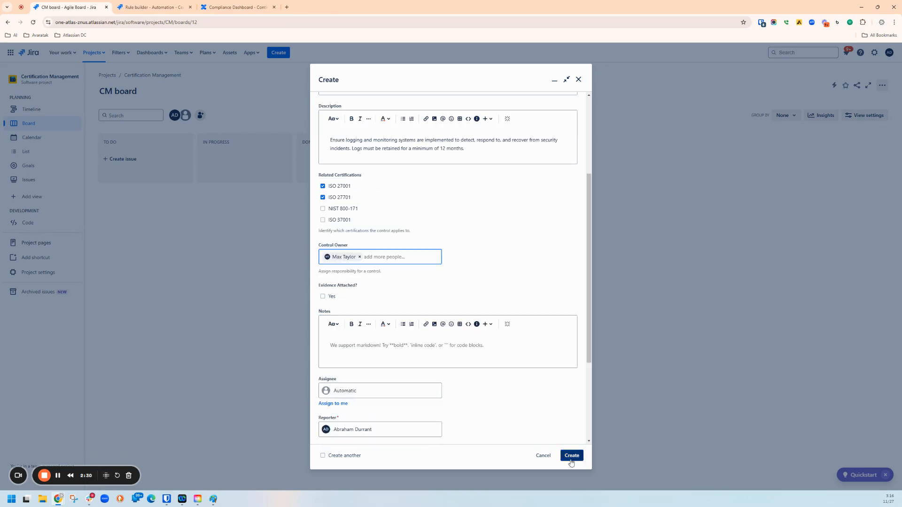
click(572, 456)
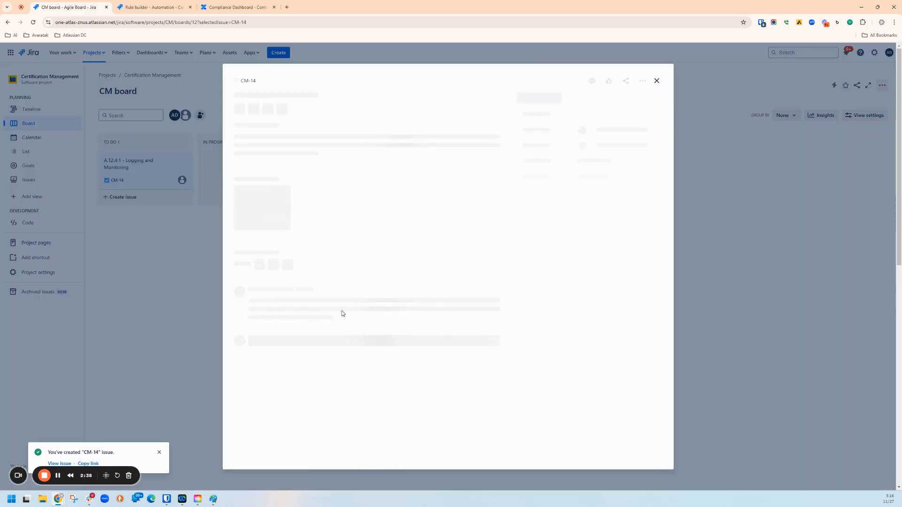
Save the comment "Control has been identified but no progress has been made yet. Evidence collection will begin next quarter." on the Logging and Monitoring issue
text(Log)
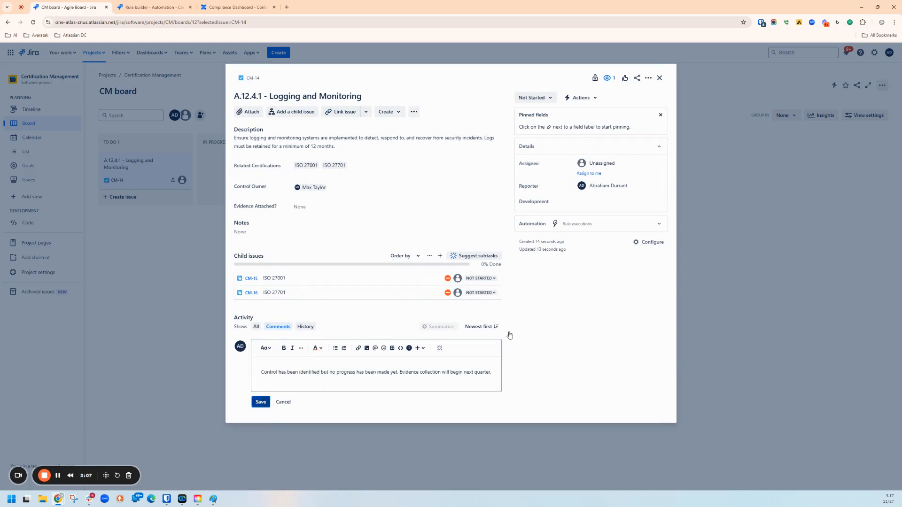
key(ctrl+Return)
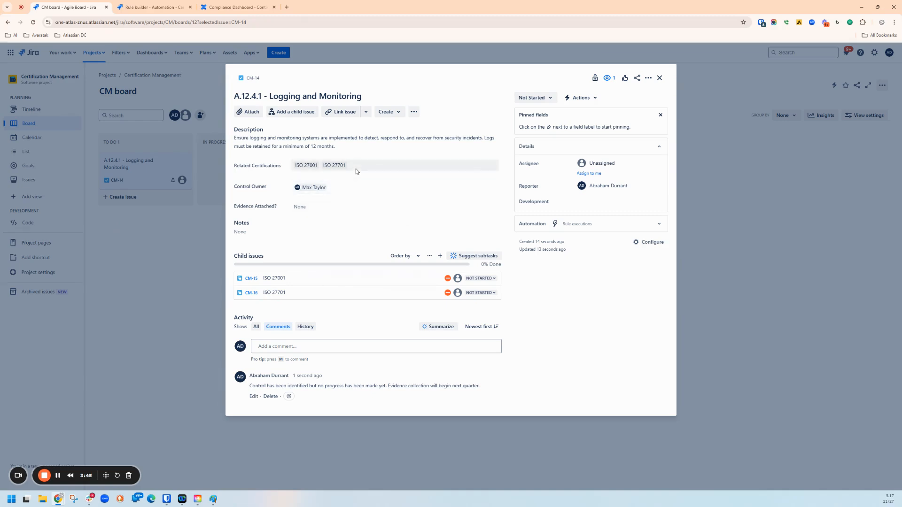
Review the Logging and Monitoring issue's child issues and available status transitions, and close the issue
mouse_move(277, 279)
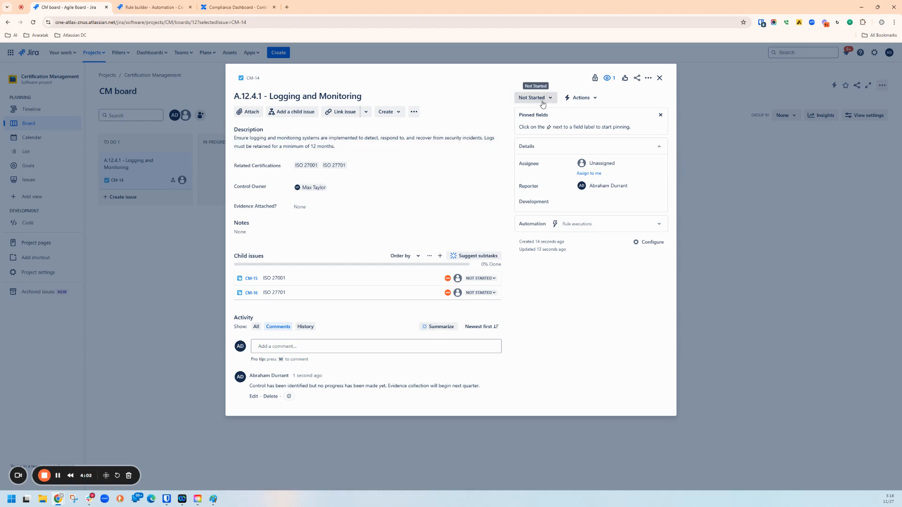
click(545, 100)
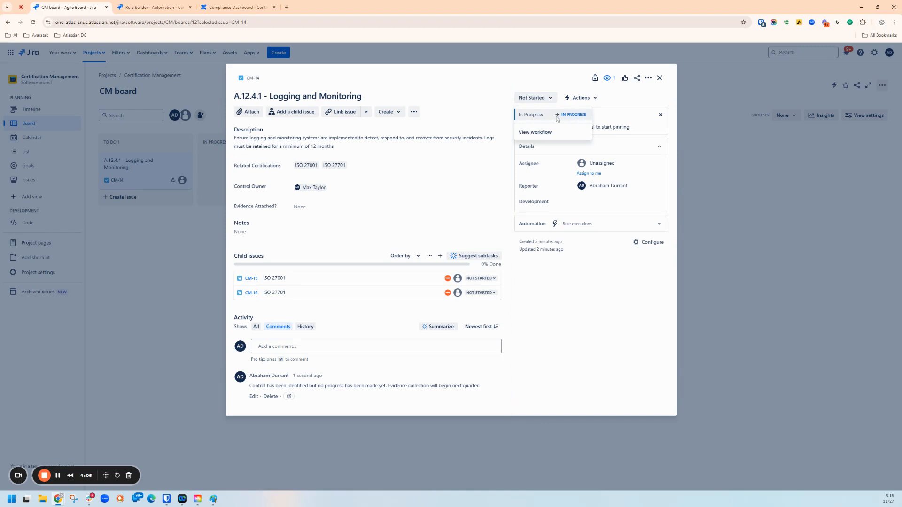
click(469, 141)
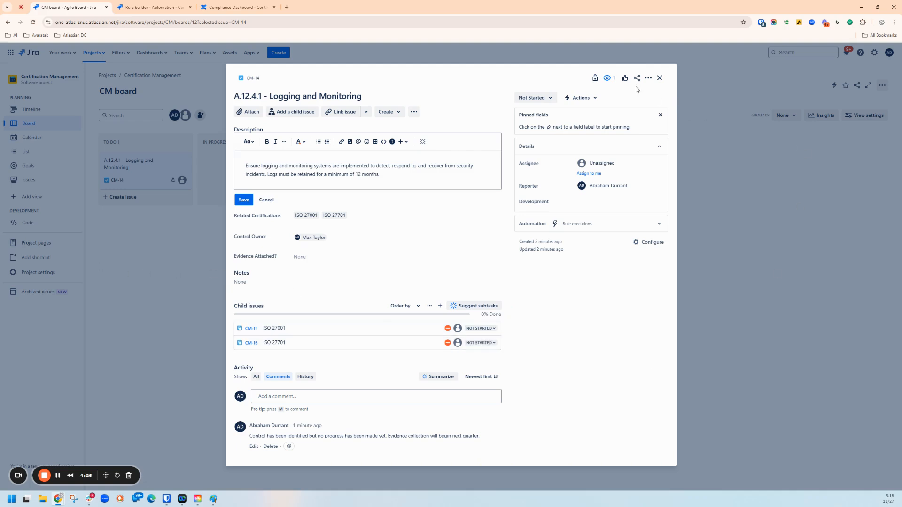
click(660, 78)
Start a new Control issue with the summary "A.5.1.2 - Security Policies"
click(279, 54)
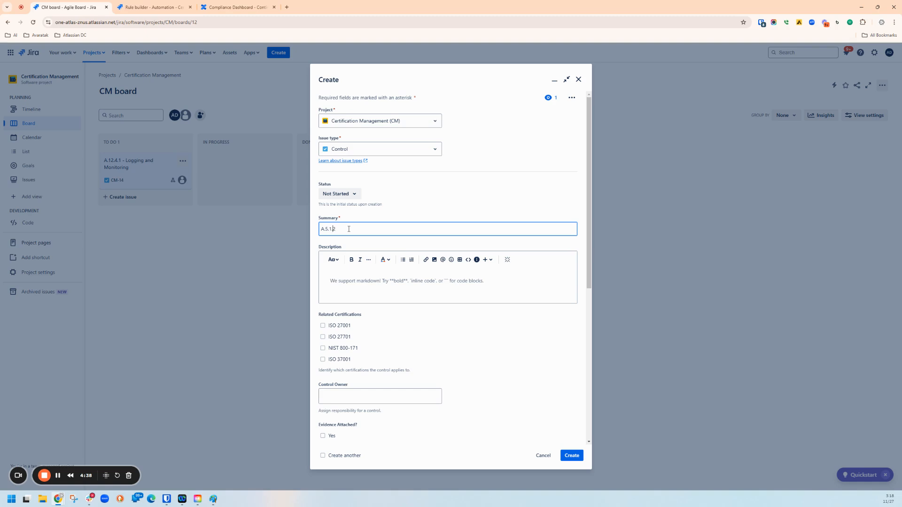
text(A.5.1.2 - Security Policies)
key(Tab)
Enter the description "Establish and maintain organization-wide information security policy approved by senior management. Conduct annual reviews and updates"
text(Establish and maintain organization-wide)
text(information security polic)
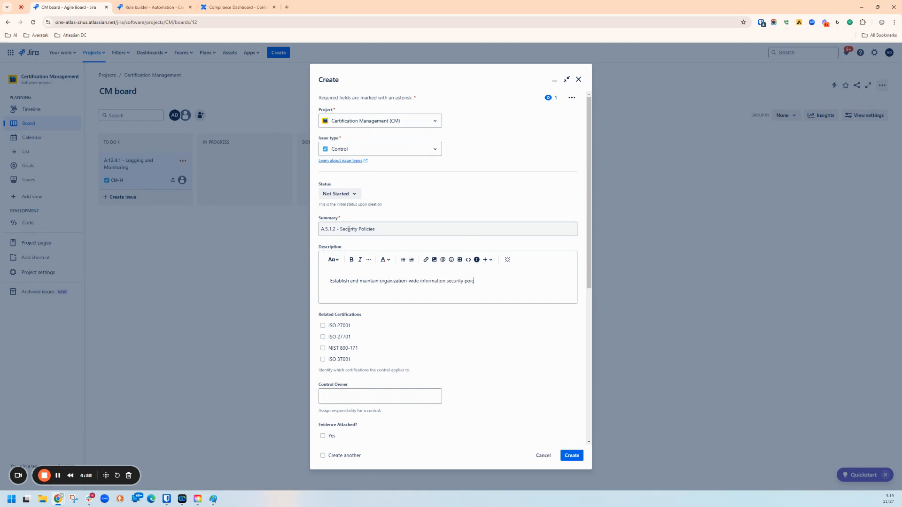
text(y app)
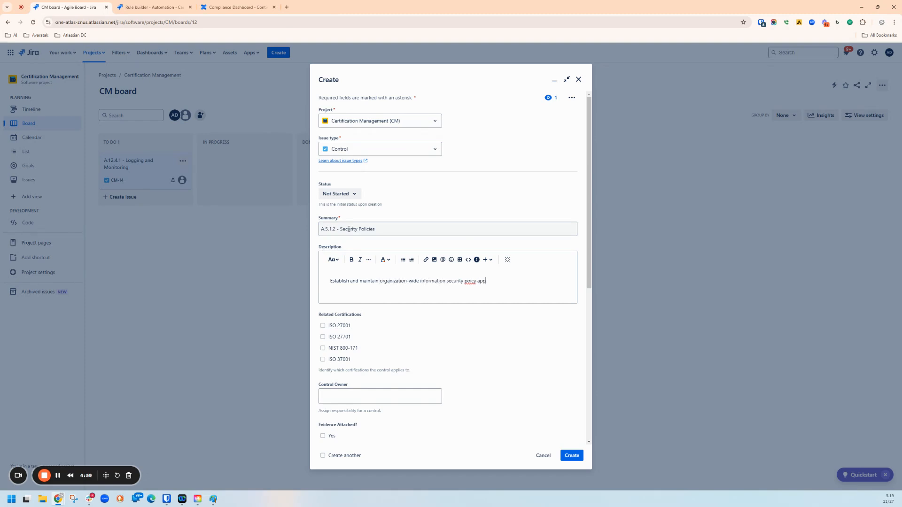
key(BackSpace)
key(BackSpace)
key(BackSpace)
key(BackSpace)
key(BackSpace)
key(BackSpace)
key(BackSpace)
text(licy approved by senior management)
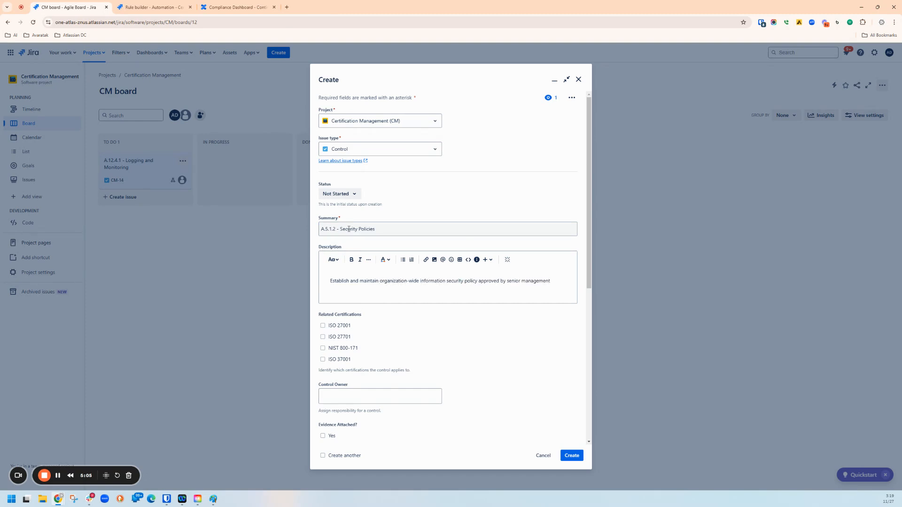
text(. Con)
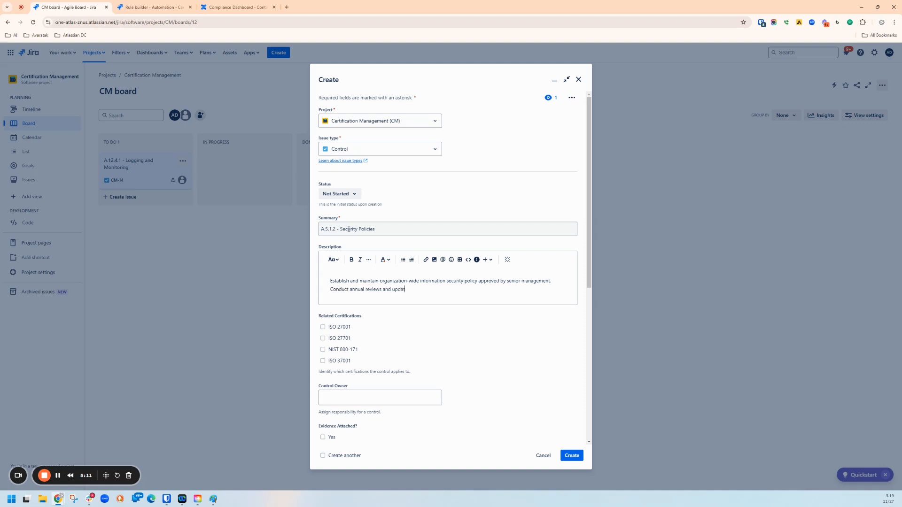
text(es)
Mark ISO 27001 and NIST 800-171 as the related certifications of the Security Policies control
scroll(470, 256, down, 2)
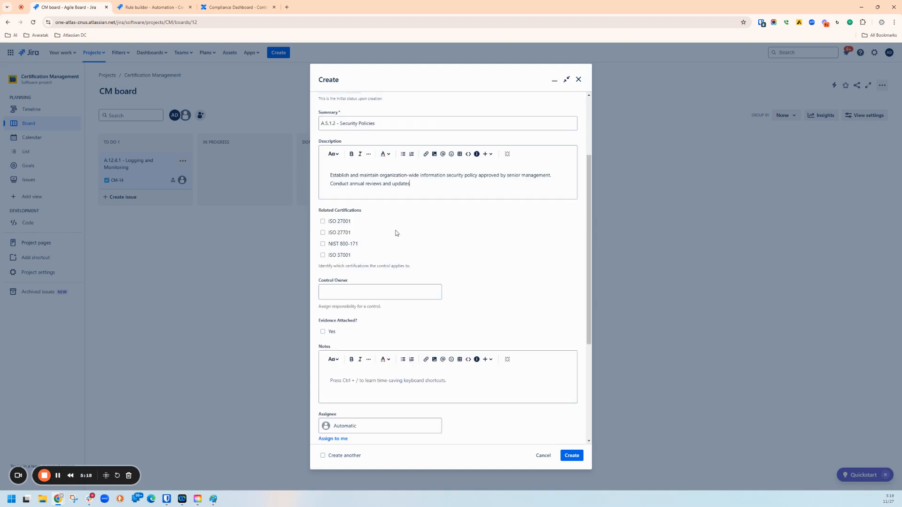
click(323, 222)
click(322, 244)
Assign the first suggested person as control owner and create the Security Policies control
click(418, 296)
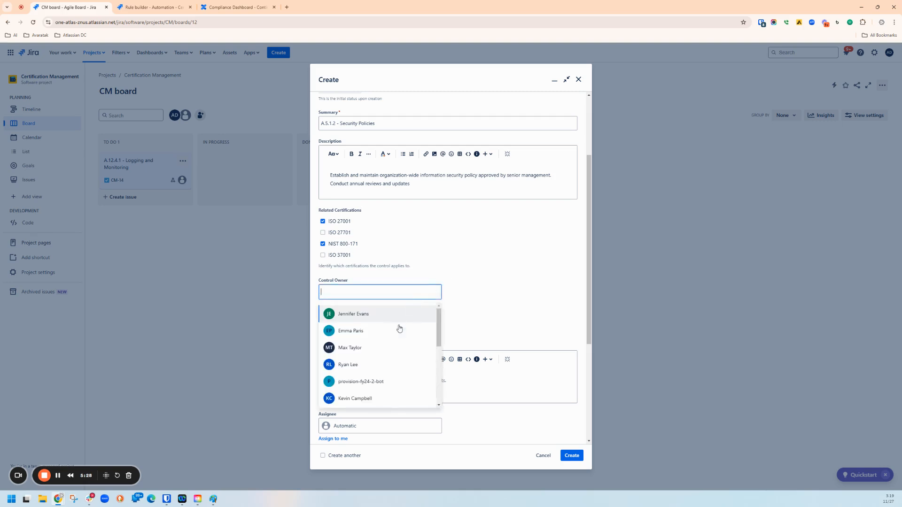
click(367, 318)
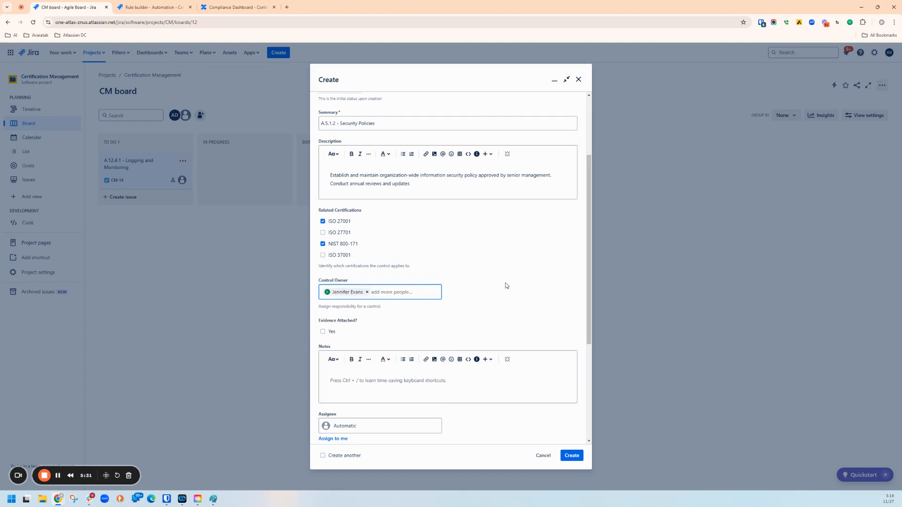
scroll(507, 286, down, 2)
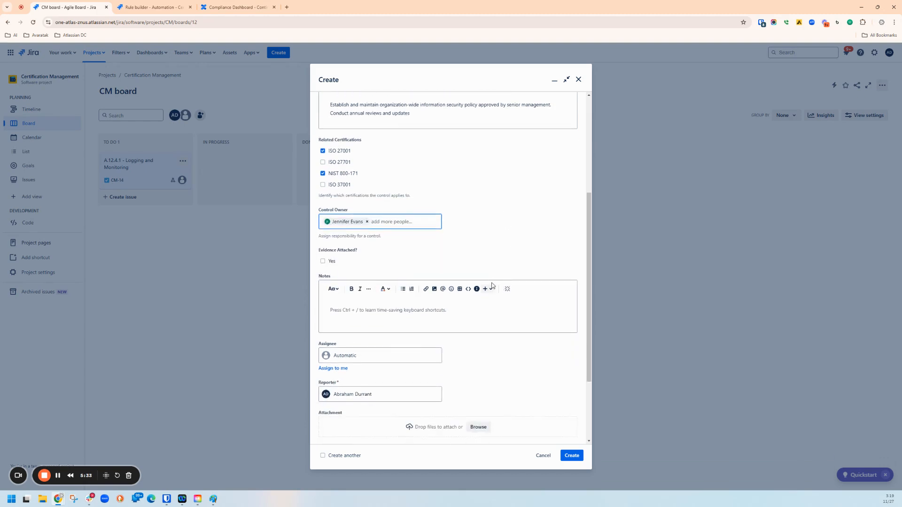
click(572, 456)
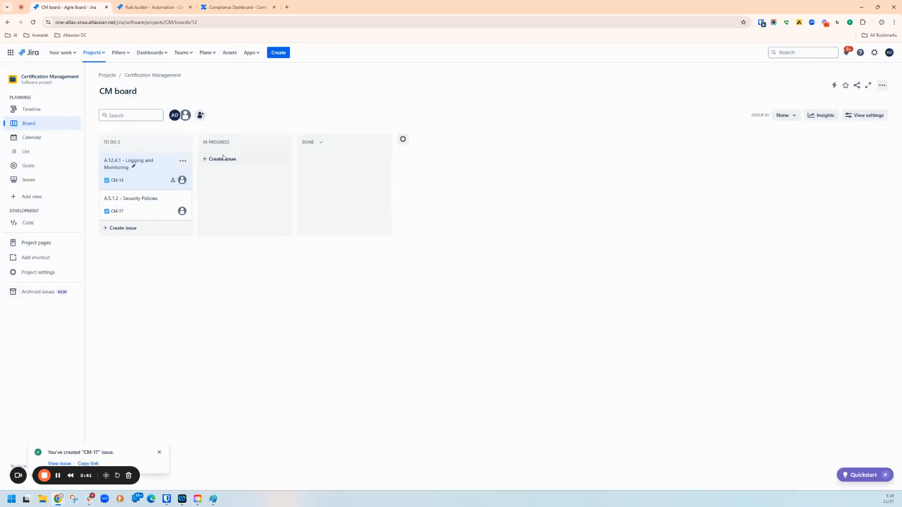
Move the "A.5.1.2 - Security Policies" card from To Do to In Progress and open the issue
drag(123, 206, 223, 167)
click(231, 165)
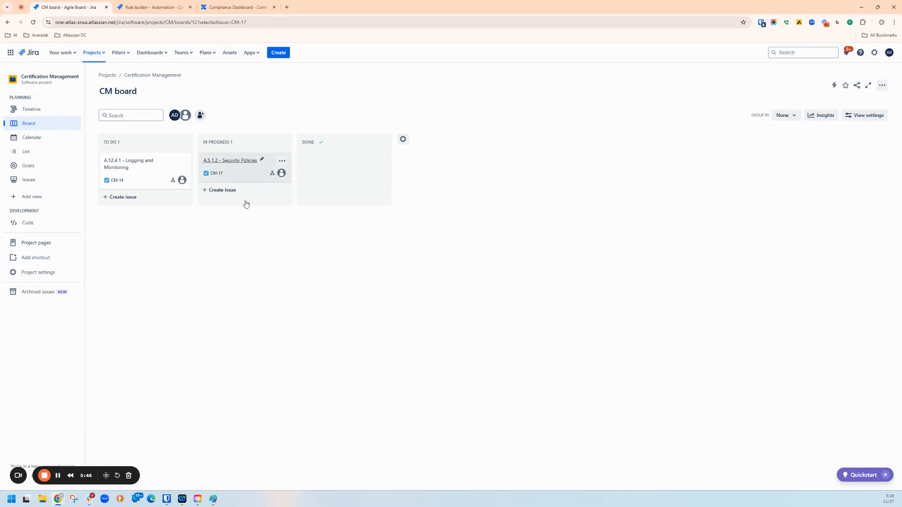
Add the comment "Policy is under review by senior management. Awaiting their approval before distribution to employees." and close the issue
click(313, 324)
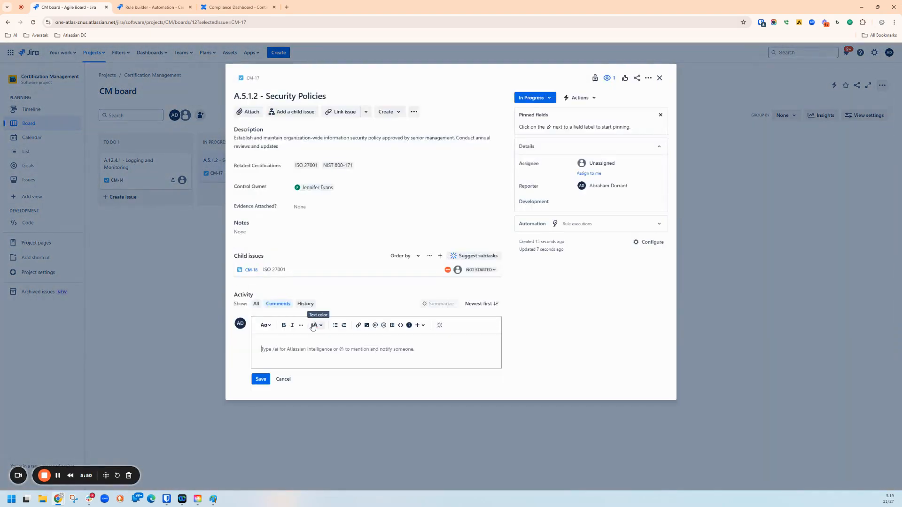
text(Policy)
text(is under review by senior management.)
text( Awaiting their approv)
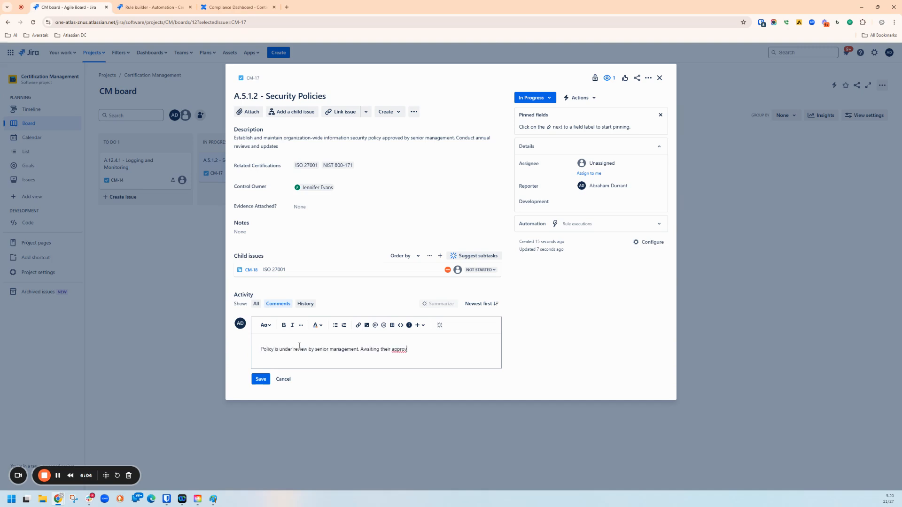
text(al before distribution to employees.)
click(261, 380)
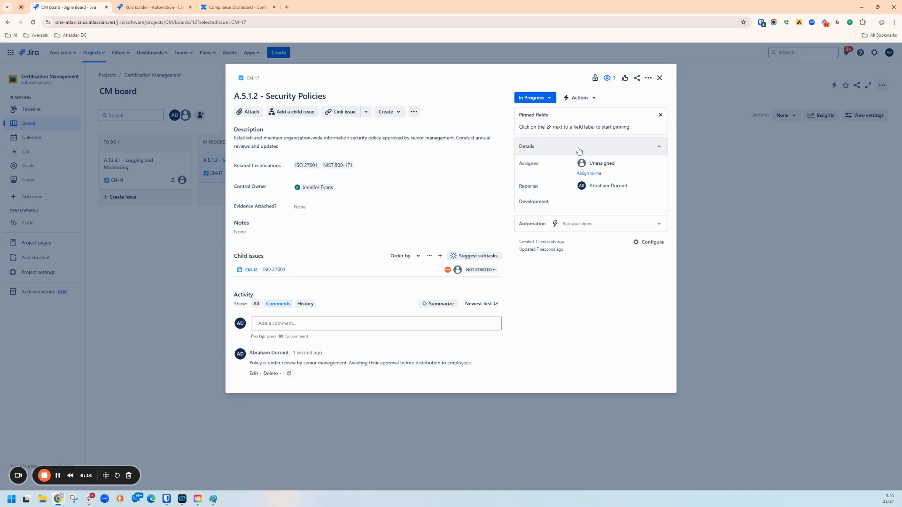
click(660, 77)
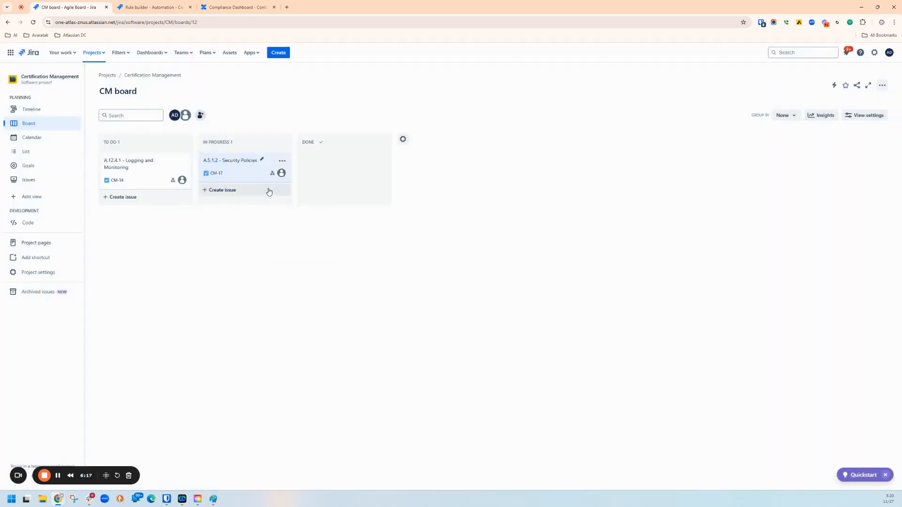
Reopen the Security Policies issue to review its child issues, and close it
click(263, 169)
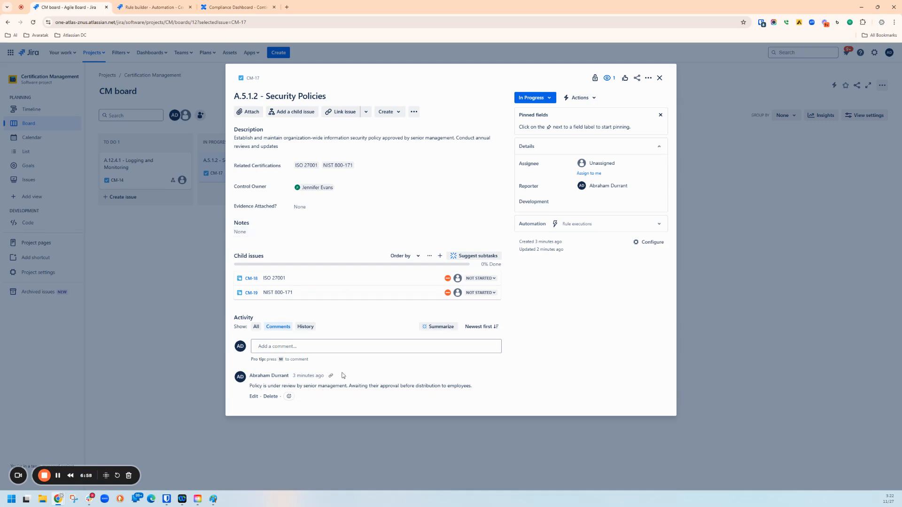
mouse_move(303, 296)
click(660, 77)
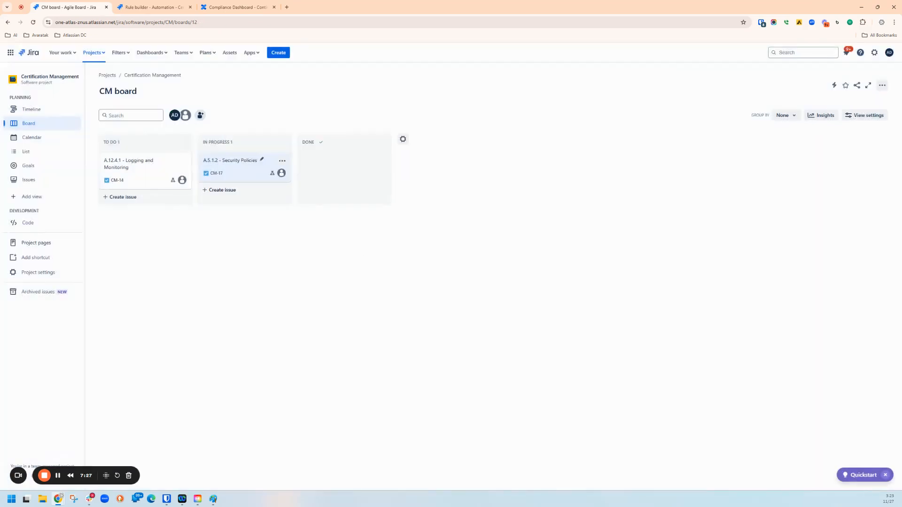
Start a new issue with the summary "Evidence for A.12.4.1 - Logging and Monitoring"
click(278, 52)
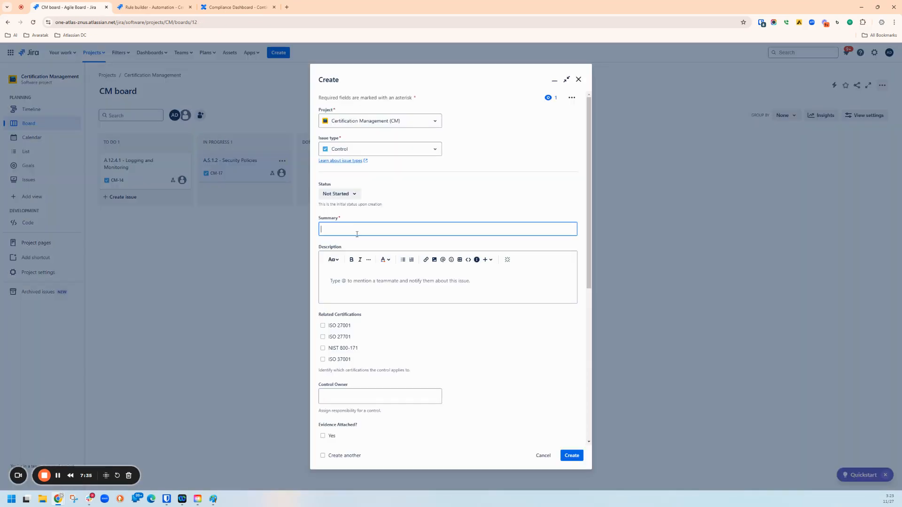
text(Evidence for )
text(A.12.4.1 - Logging)
text(and Monitoring)
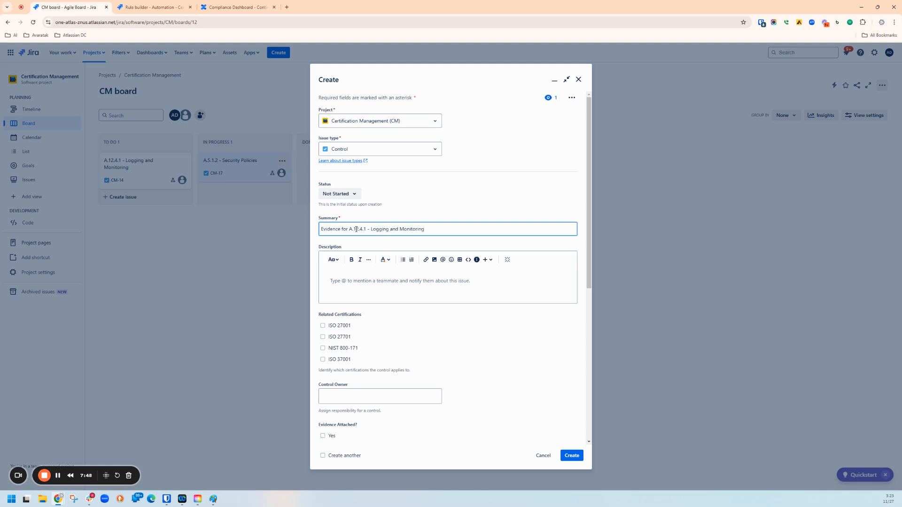
Enter the description "Collect and upload system event logs from the past 12 months for compliance verification. Include logs from all critical systems and endpoints."
key(Tab)
text(Collect and up)
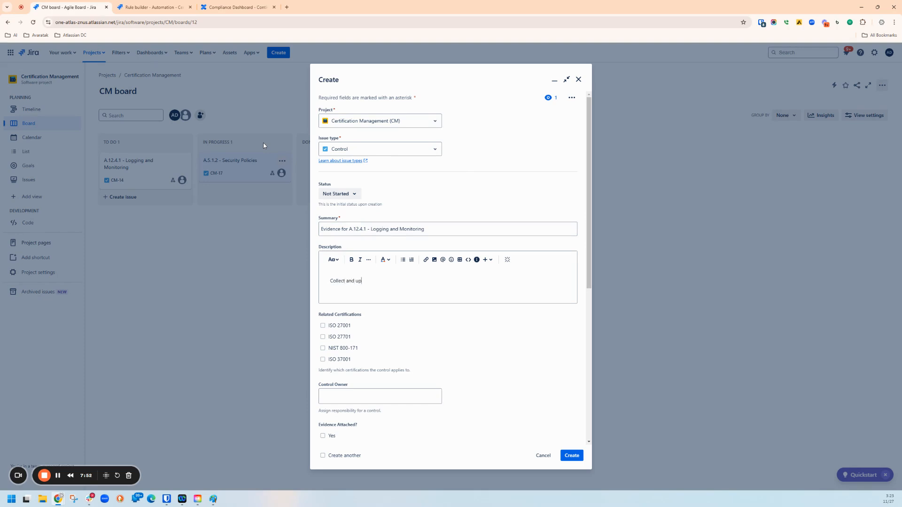
text(load system event logs from the past 12 months for compliance verification. Include logs from all critical systems and endpoints.)
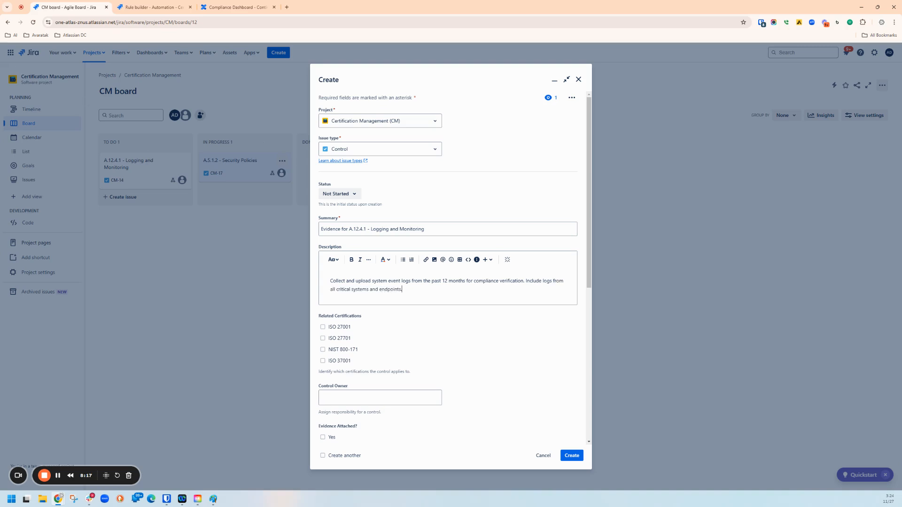
Change the issue type to Evidence Request and set the due date to 2/28/2025
click(393, 149)
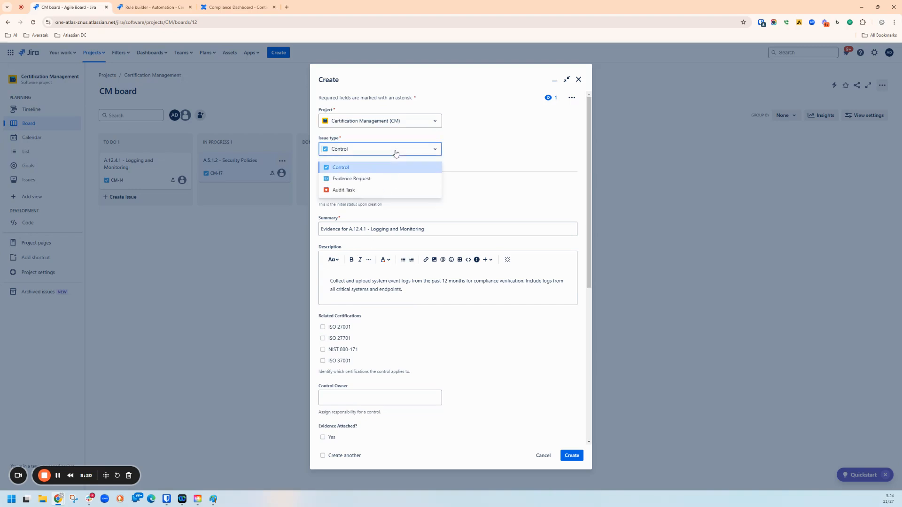
click(372, 179)
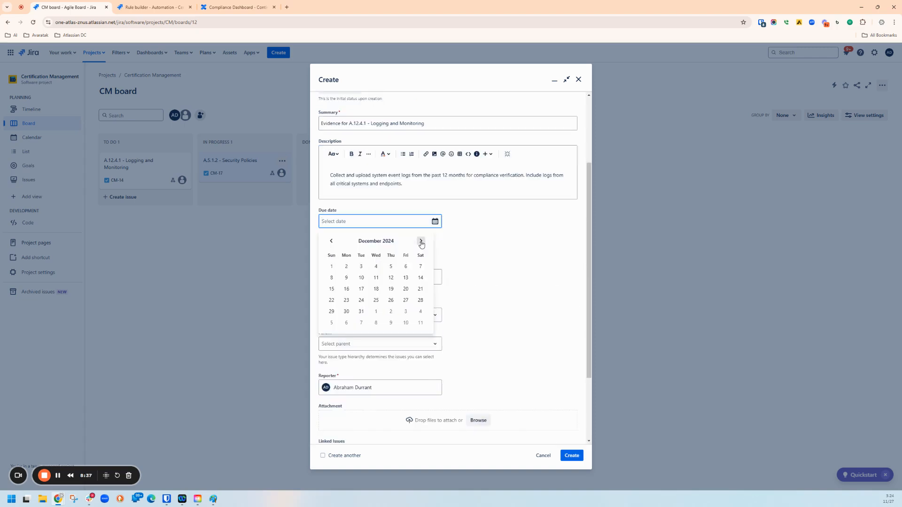
click(421, 242)
click(421, 241)
click(405, 312)
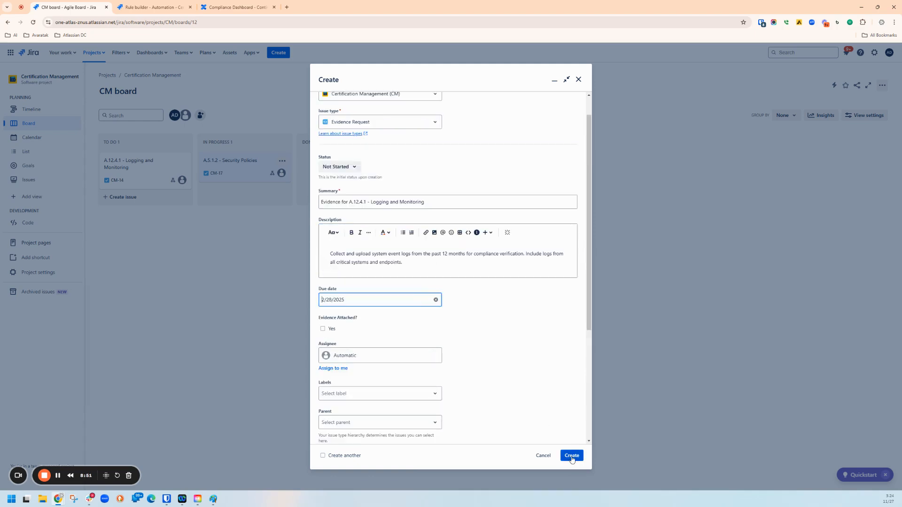
Create the Logging and Monitoring evidence request and move it to In Progress
click(572, 456)
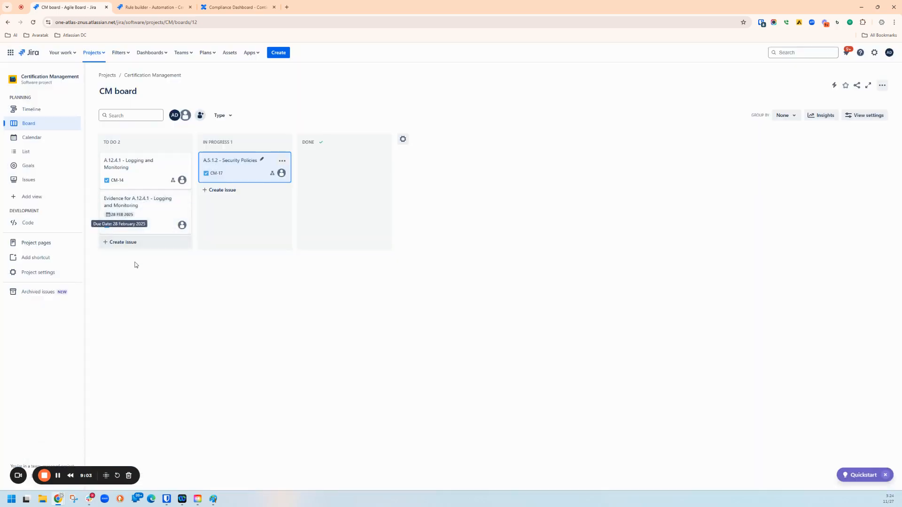
click(131, 202)
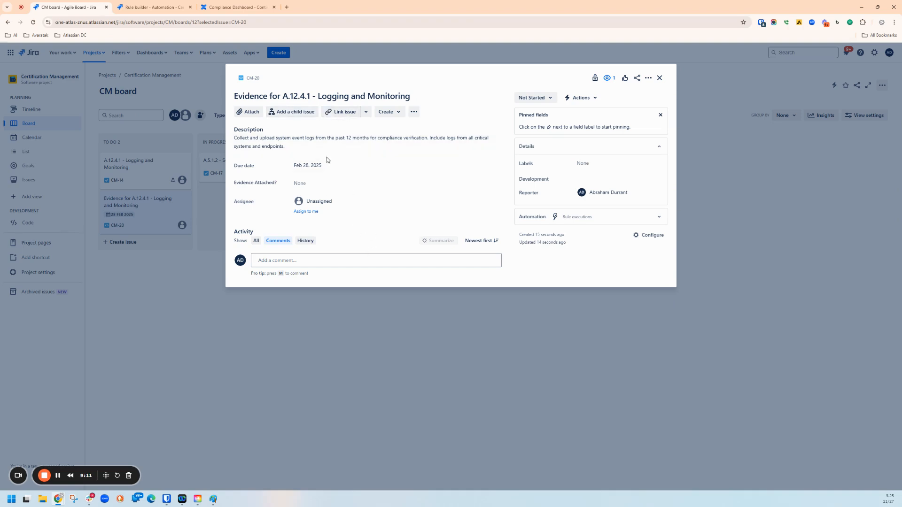
click(551, 99)
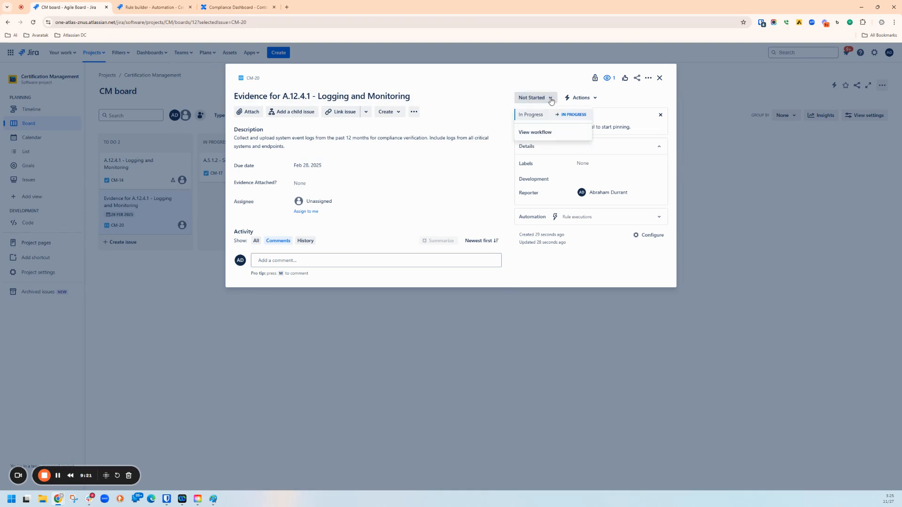
click(531, 114)
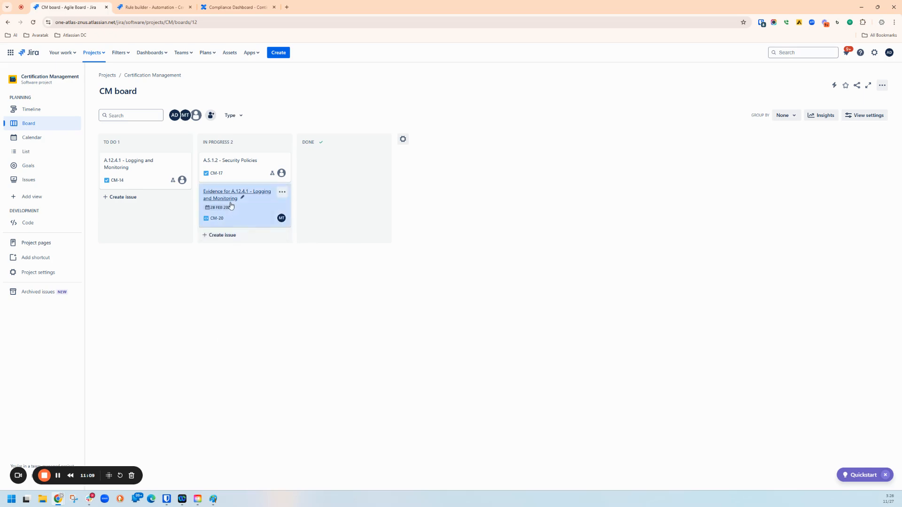
Attach Blank Doc.docx to the Logging and Monitoring evidence request and set Evidence Attached to Yes
click(227, 203)
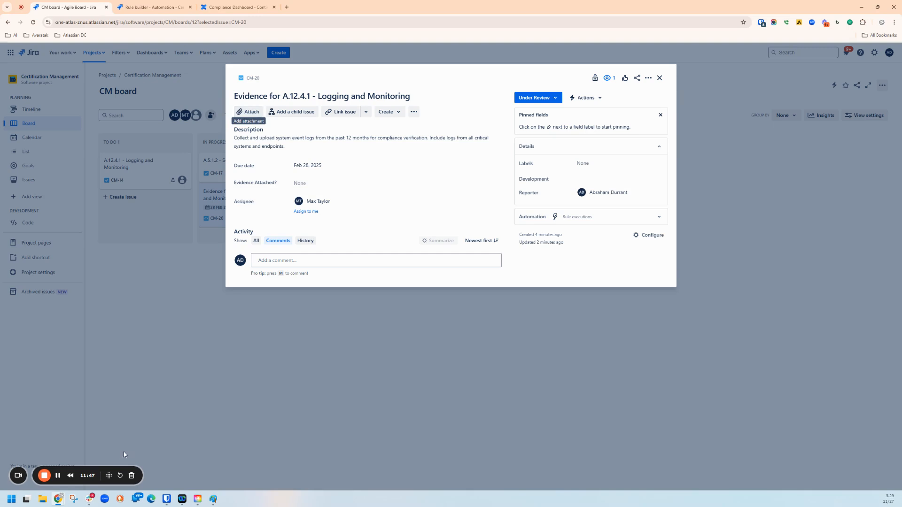
click(313, 183)
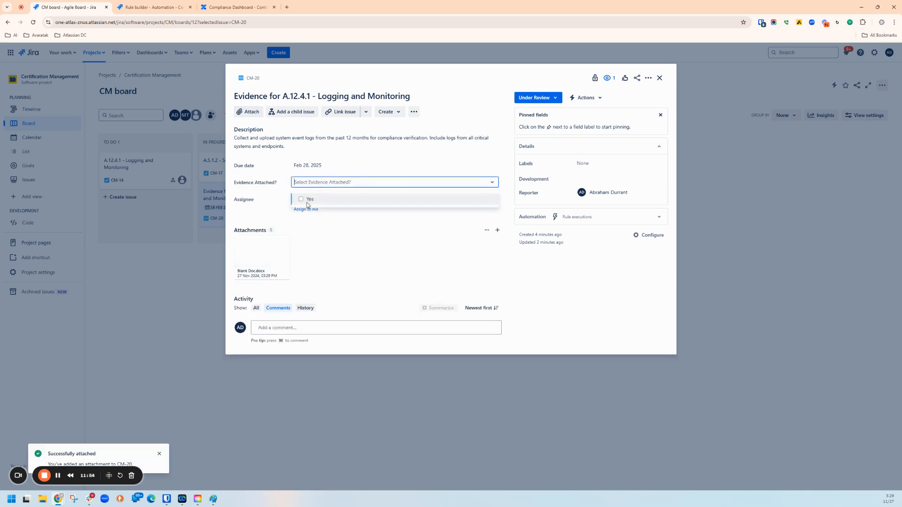
click(302, 200)
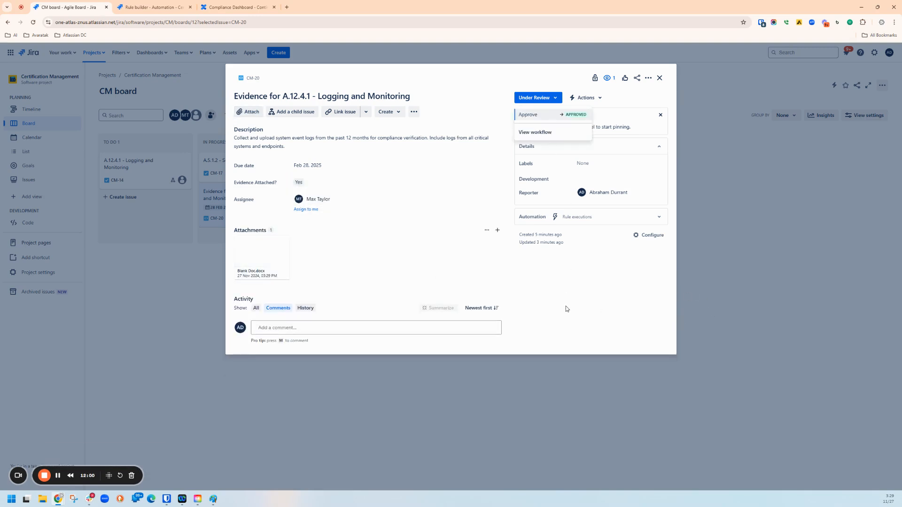
Approve the Logging and Monitoring evidence request, moving it from Under Review to Approved
click(568, 309)
click(556, 98)
click(546, 116)
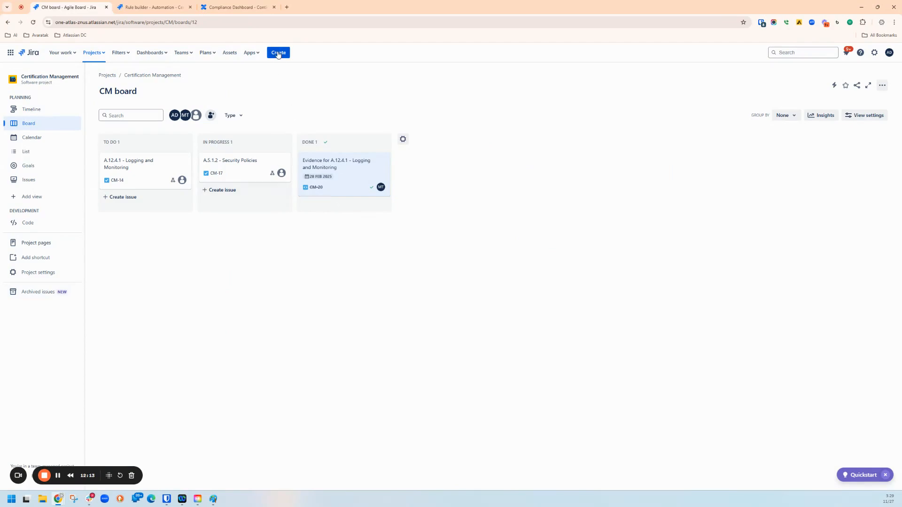
Draft evidence request "Evidence for A.5.1.2 - Security Policies" described "Submit the latest version of the security policy, including version history and evidence of senior management approval."
click(279, 53)
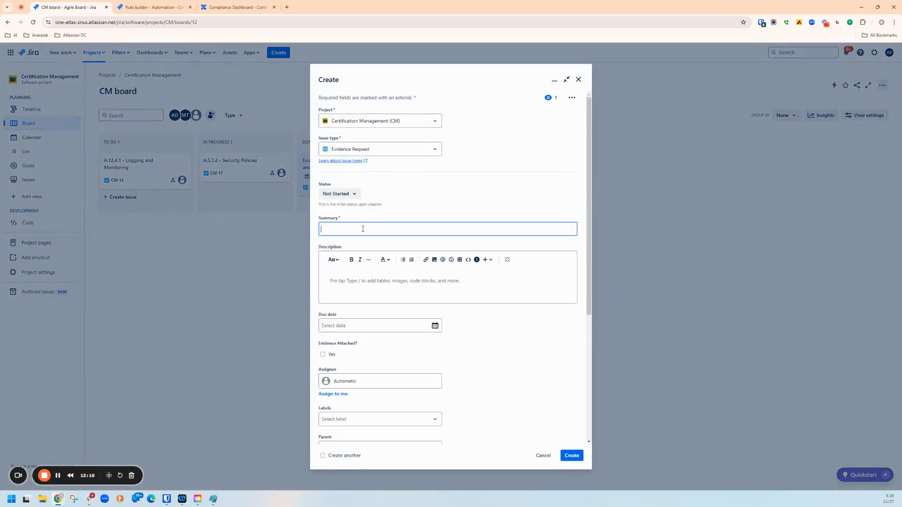
text(Evidence for A.5.1.2 - Security Policies)
click(357, 281)
text(Sub)
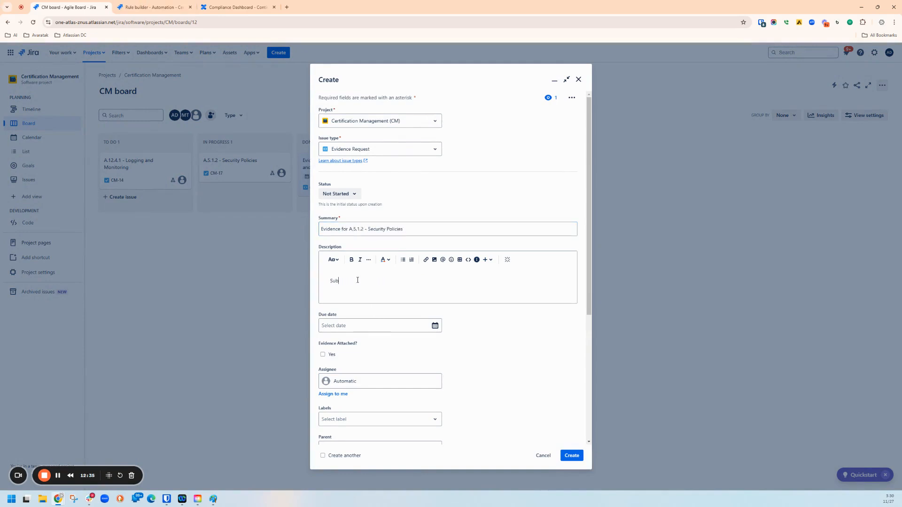
text(mit the latest version of the security policy, includeingng version history and evidence of senior management approval.)
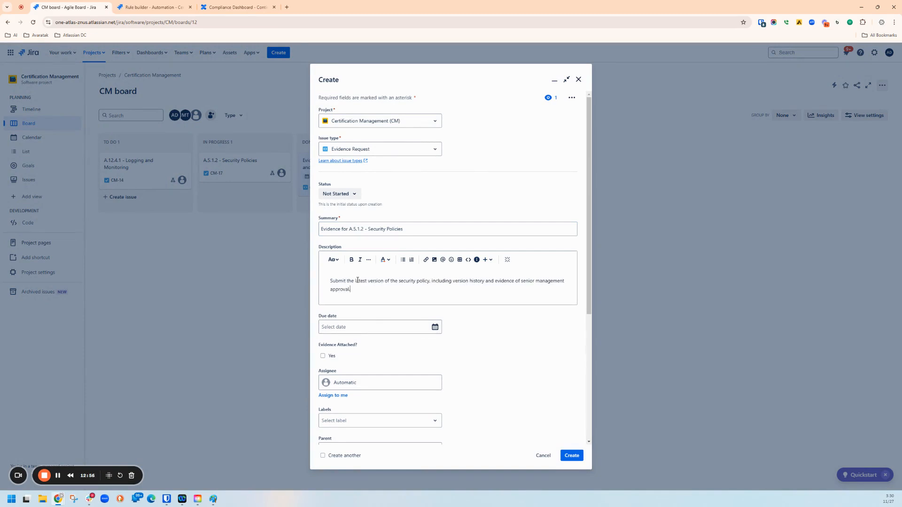
Set the evidence request's due date to 12/26/2024 and assign it to a team member
scroll(357, 280, down, 2)
click(432, 257)
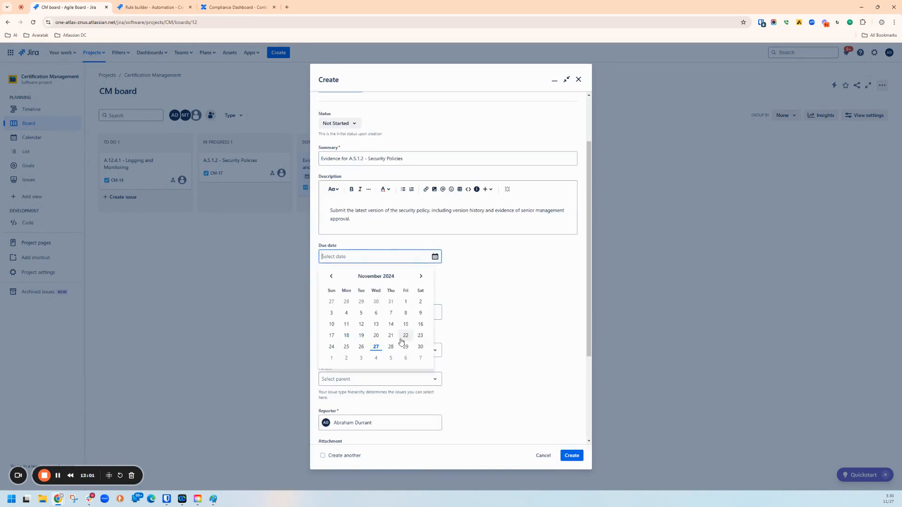
click(421, 277)
click(391, 335)
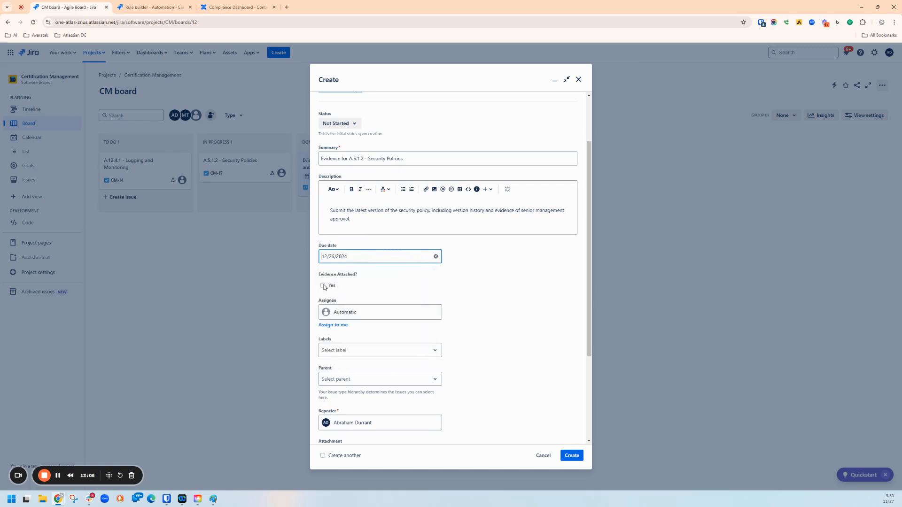
click(380, 315)
scroll(369, 385, down, 3)
click(361, 381)
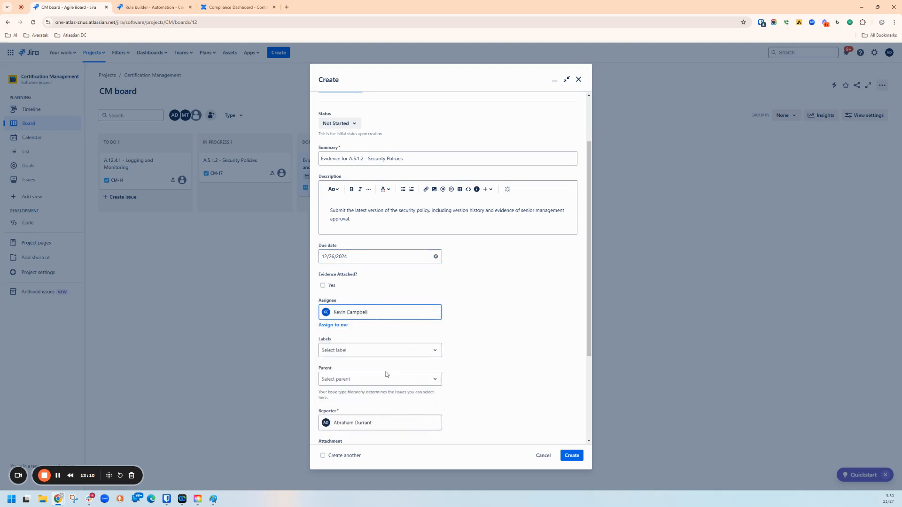
Create the Security Policies evidence request and move it to In Progress
scroll(466, 319, down, 2)
click(578, 455)
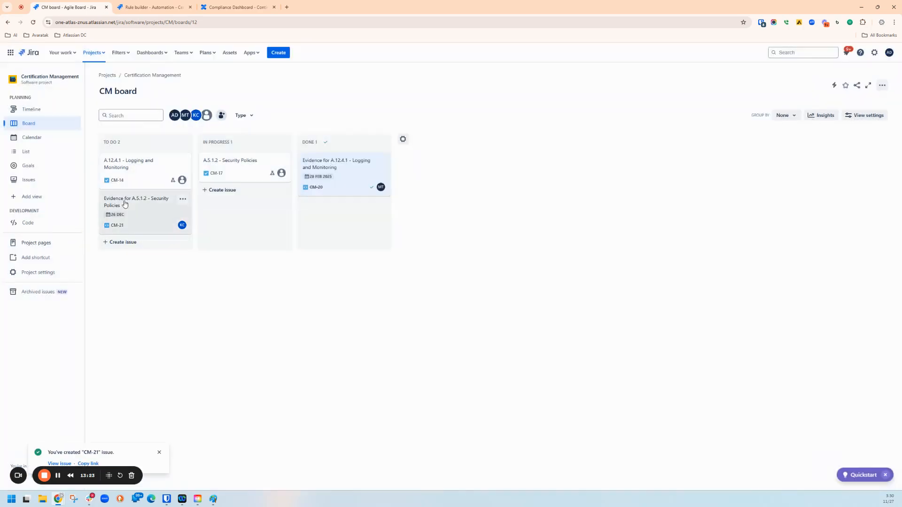
click(125, 204)
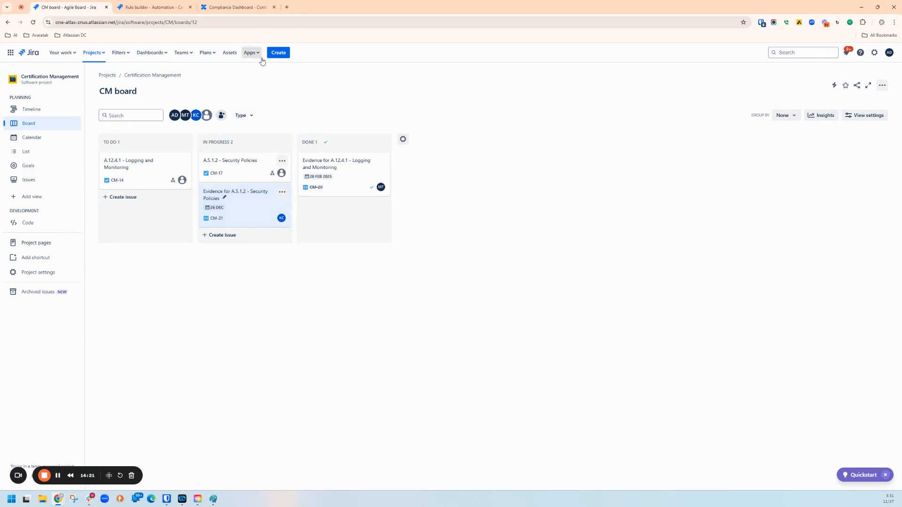
Start a new Audit Task with the summary "Prepare for the ISO 27001 Audit"
click(278, 52)
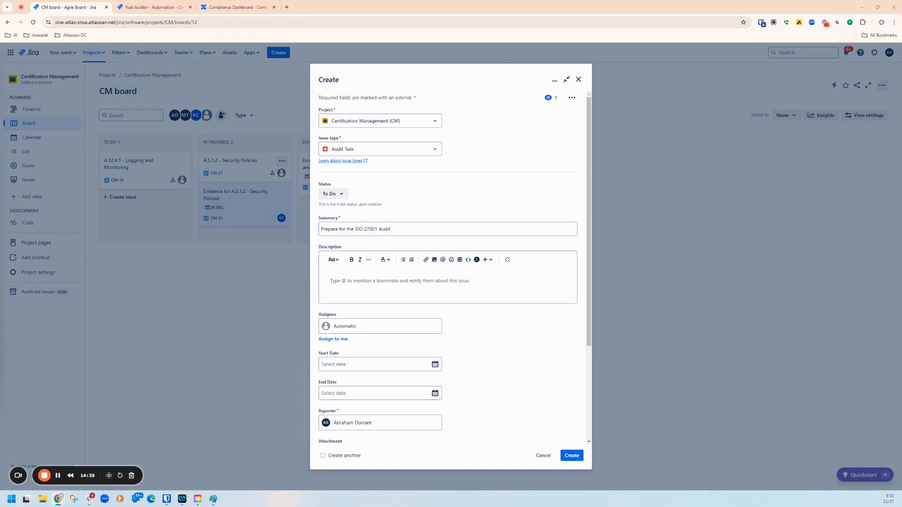
Enter the description "Prepare for the upcoming ISO 27001 external audit. Ensure all evidence requests are completed, perform internal reviews, and schedule a mock audit."
text(Prepare for the upcoming ISO 27001 external audit. Ensure all evidence requests are completed, perform internal reviews, and schedule a mock audit.)
Assign the audit task to a team member, set its start date to 12/2/2024, and create it
scroll(385, 318, down, 2)
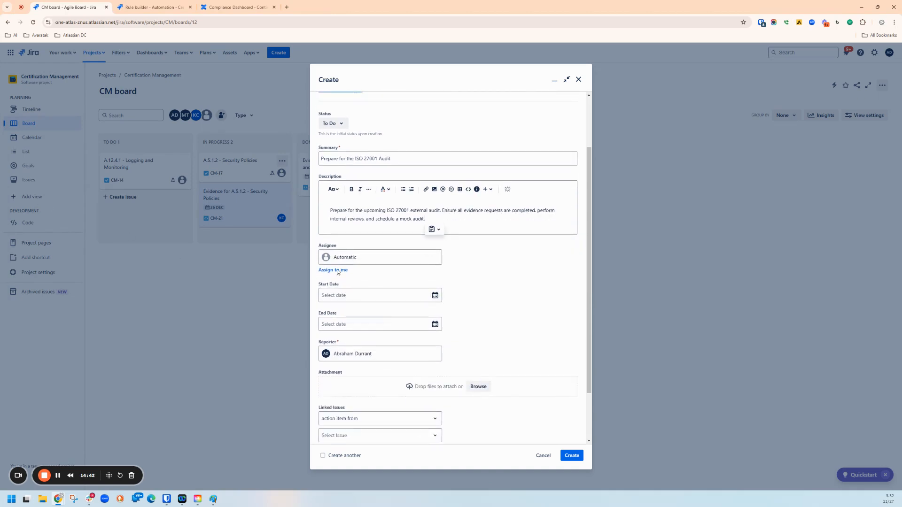
click(406, 257)
scroll(371, 320, down, 2)
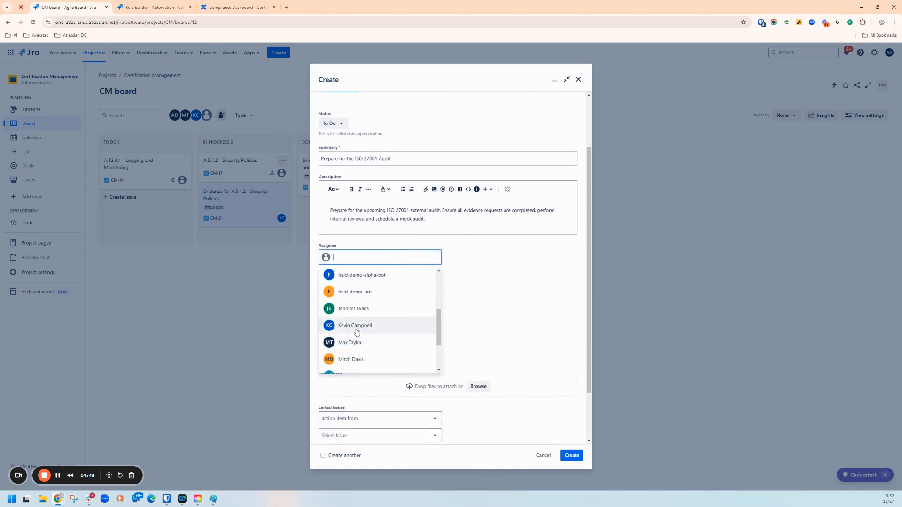
click(358, 326)
scroll(470, 235, down, 2)
scroll(429, 237, up, 2)
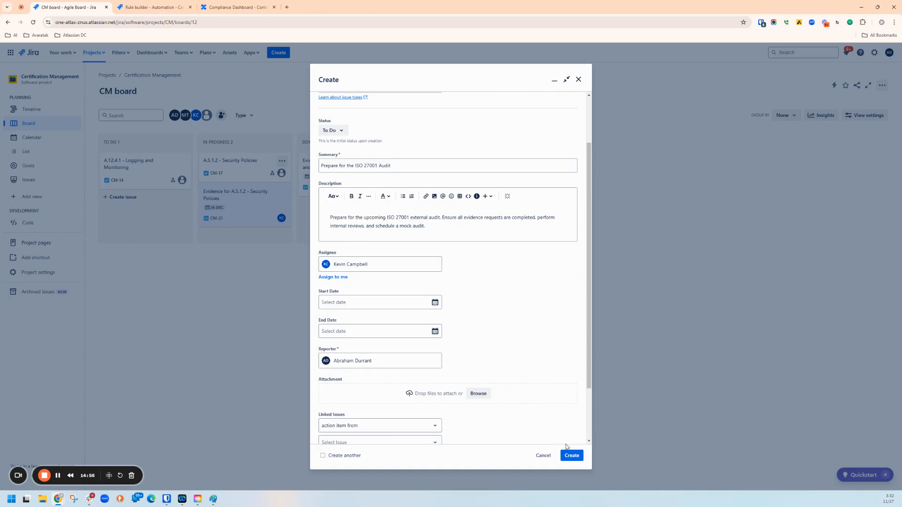
click(438, 302)
click(347, 404)
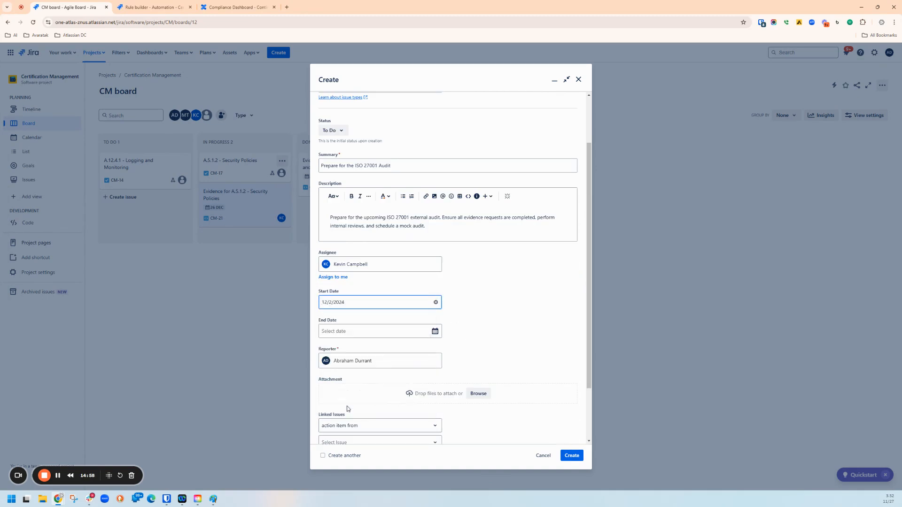
click(572, 456)
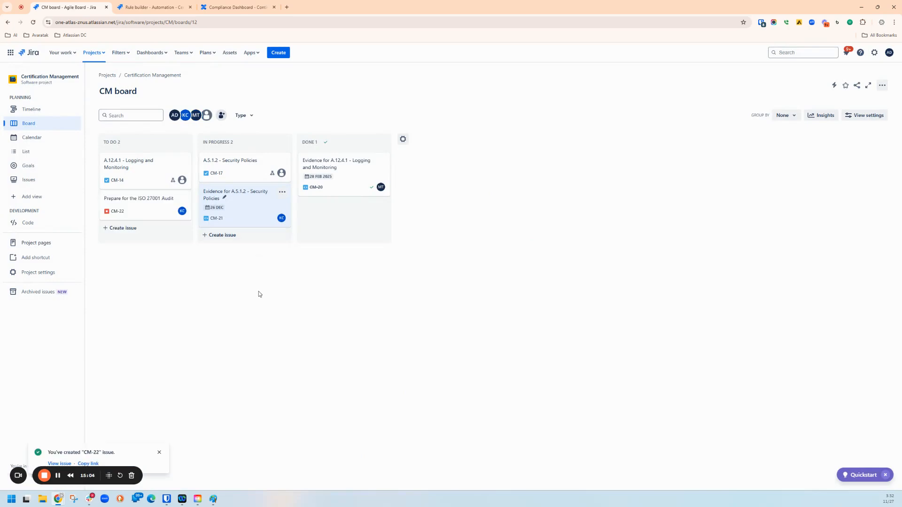
Add the comment "Waiting on evidence from IT and HR teams to finalize preparations." to the ISO 27001 audit task
click(126, 200)
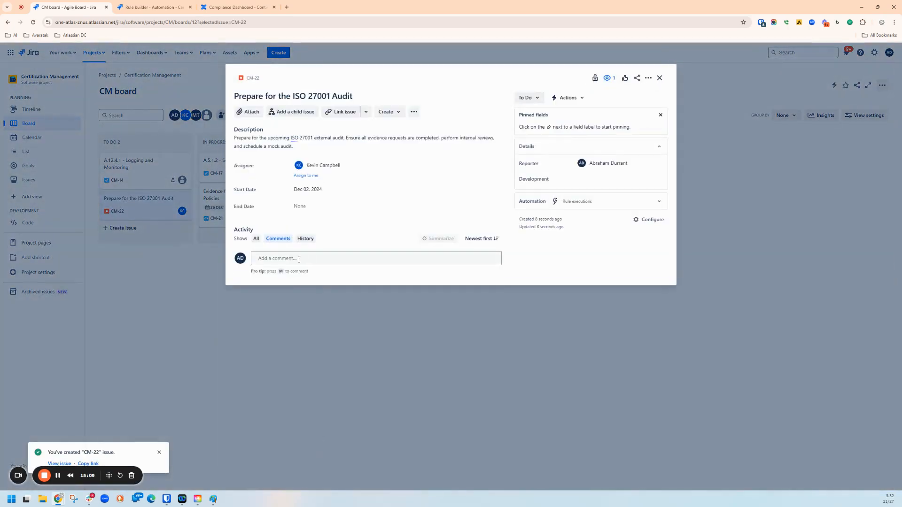
click(298, 260)
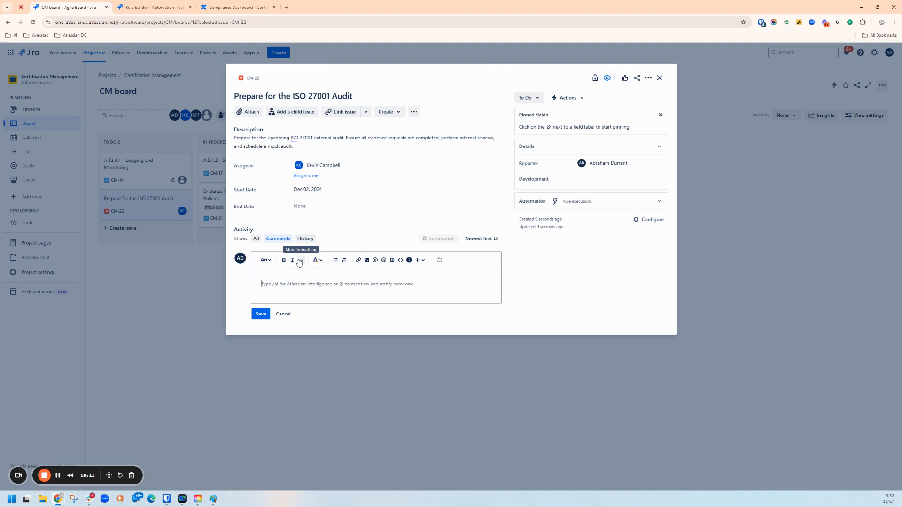
text(Waiting)
key(BackSpace)
text(ting on evidence from IT and HR teams to finalize preparations.)
click(260, 314)
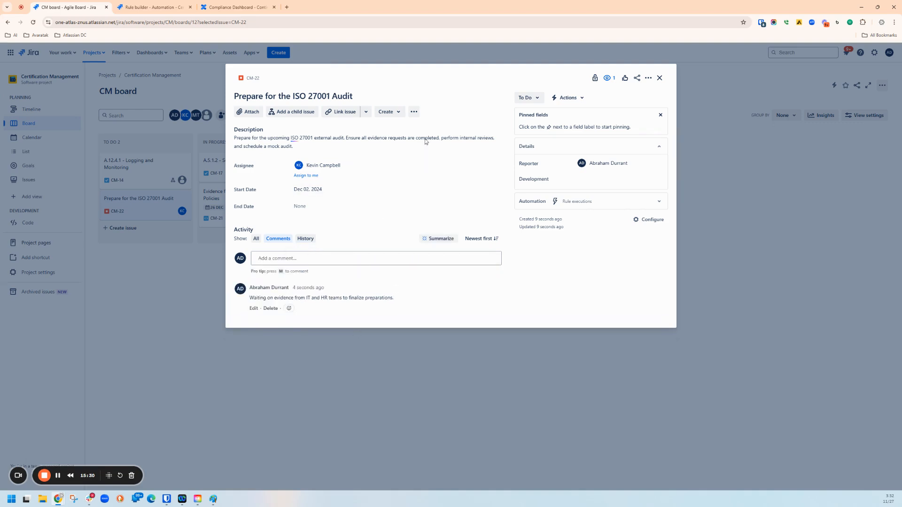
Add three subtasks to the audit task: "Collect system event tickets", "Verify Employee training records" and "Conduct Mock audit"
click(303, 114)
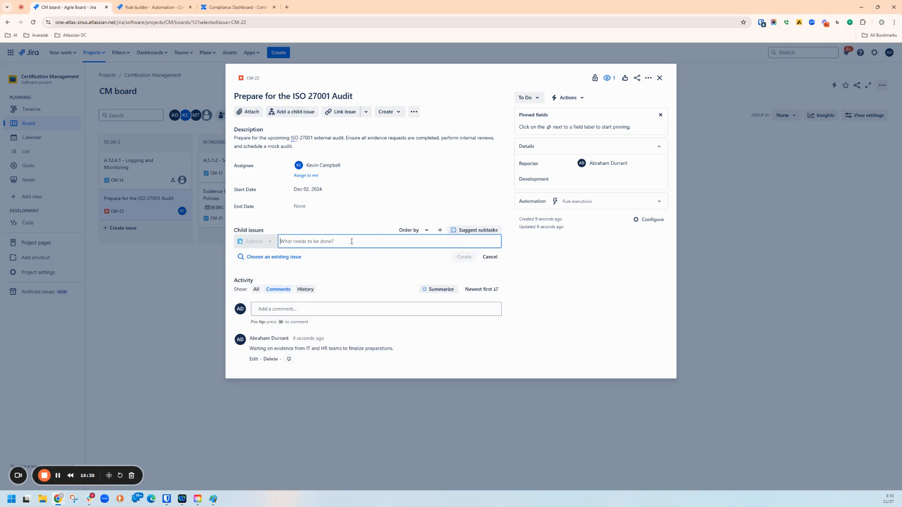
text(Collect system ev)
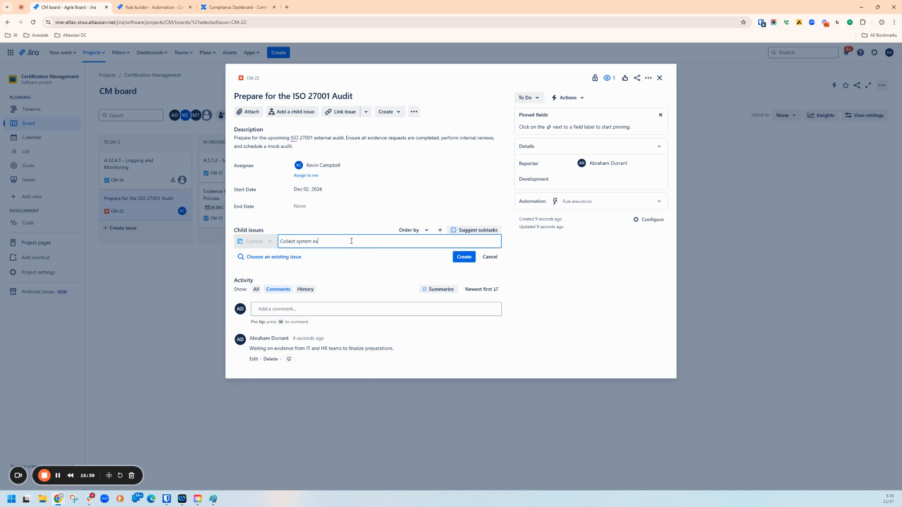
text(ent tickets)
key(Return)
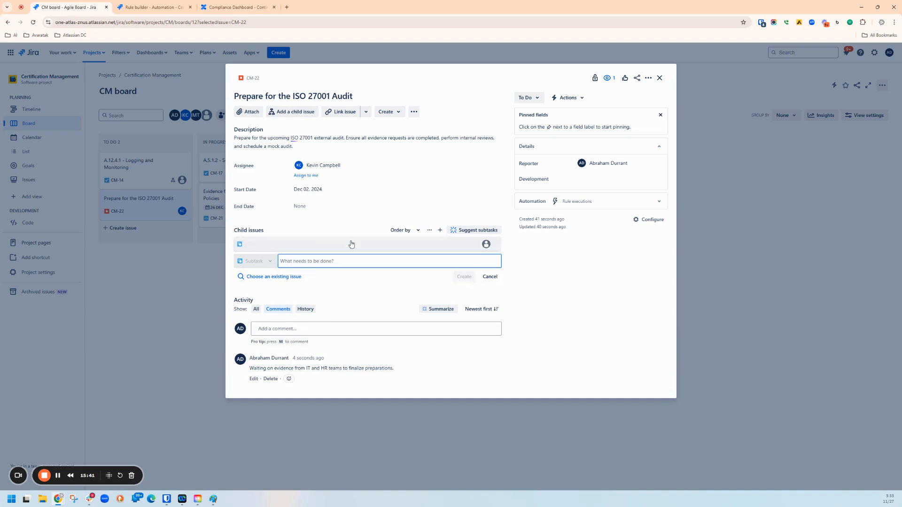
text(Vi)
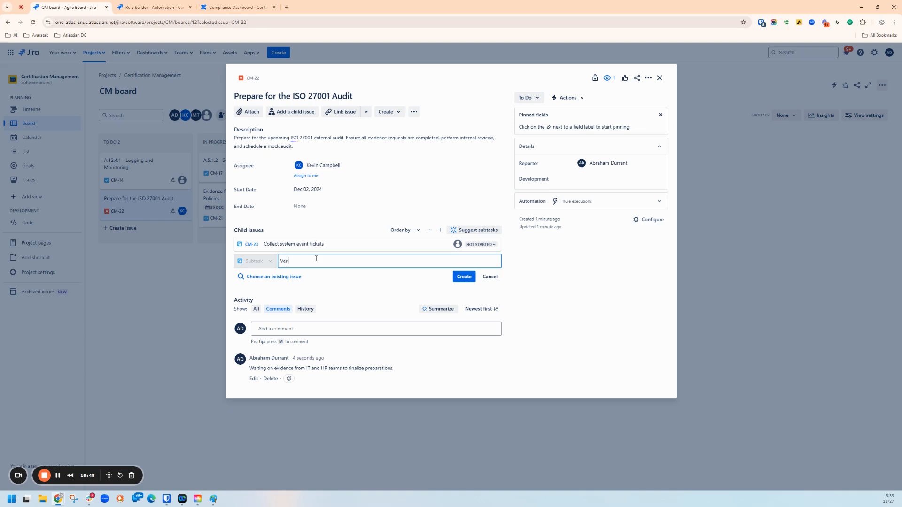
text(rify Employee training record)
key(Return)
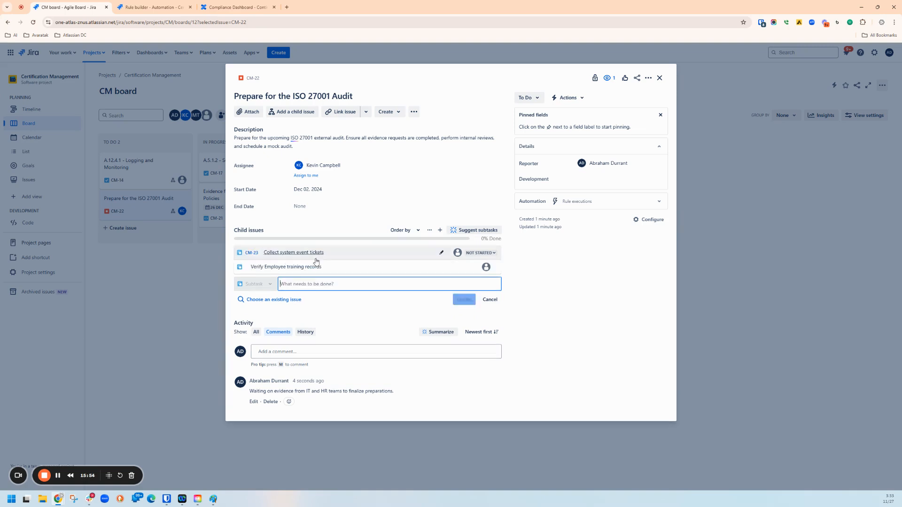
text(Con)
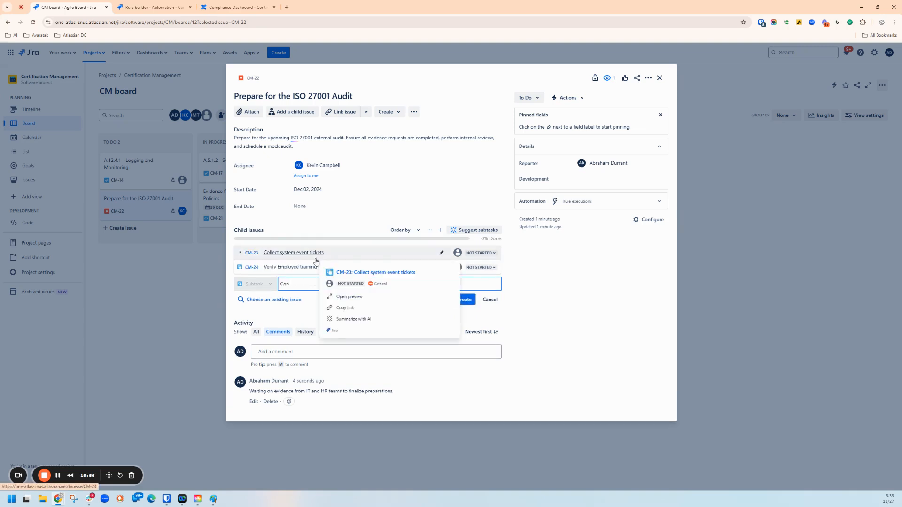
text(duct Mock audit)
key(Return)
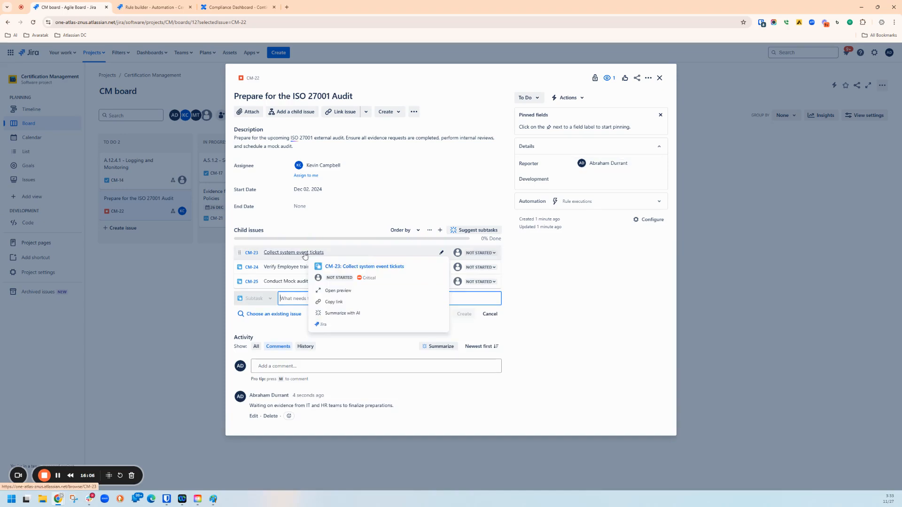
Describe the first subtask as "Collect logs from critical systems and upload them to the compliance repository." and rename it "Collect system event logs"
click(305, 254)
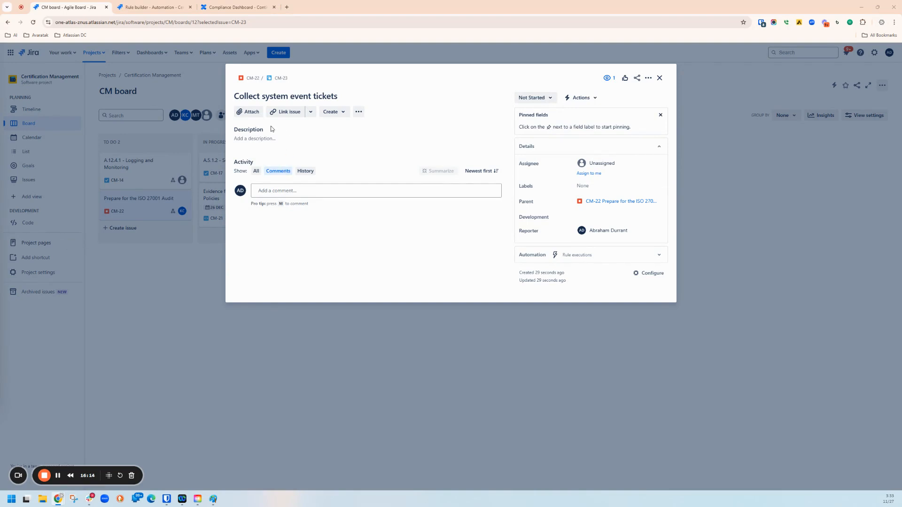
click(253, 140)
text(Collect logs from critical systems and upload them to the compliance repository.)
click(327, 97)
double_click(327, 96)
text(logs)
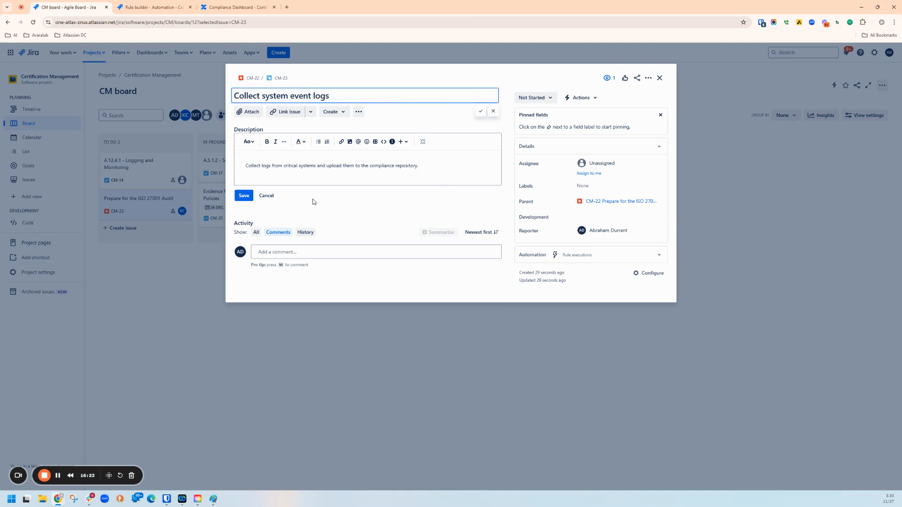
click(244, 195)
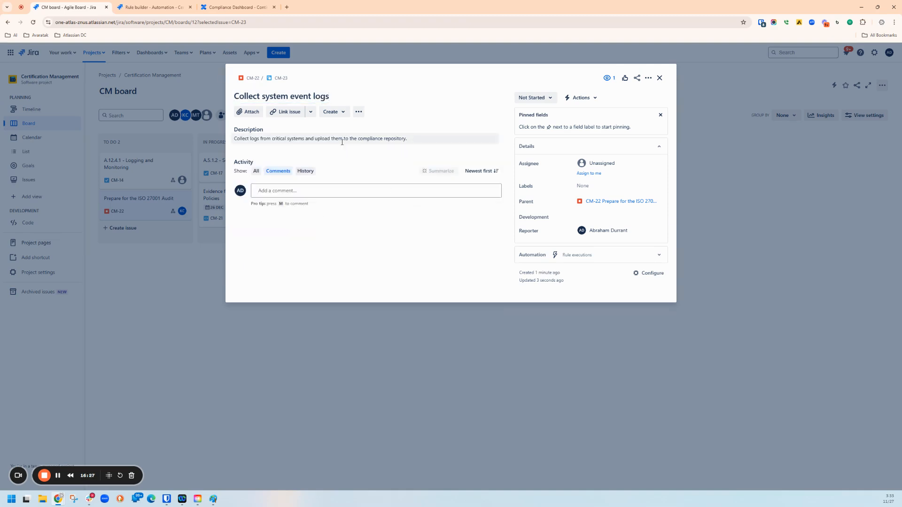
Assign the "Collect system event logs" subtask to a team member
click(605, 165)
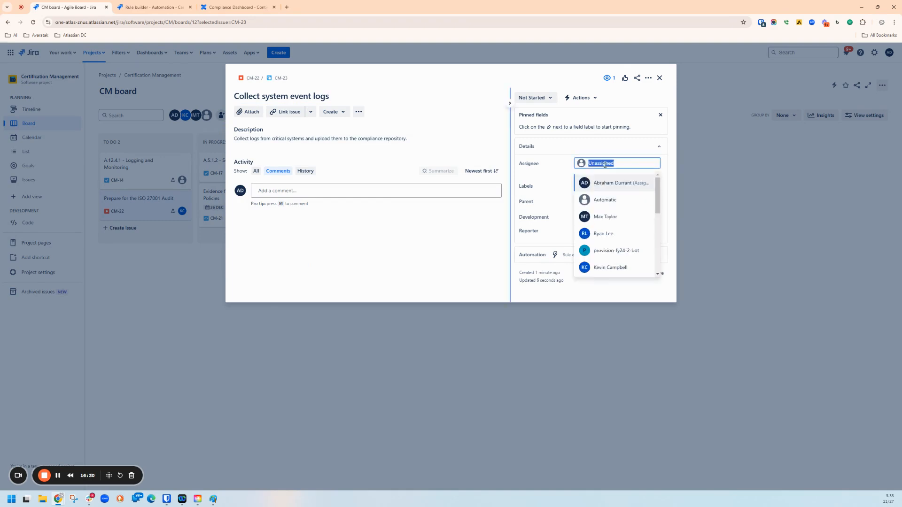
scroll(605, 248, down, 2)
click(606, 248)
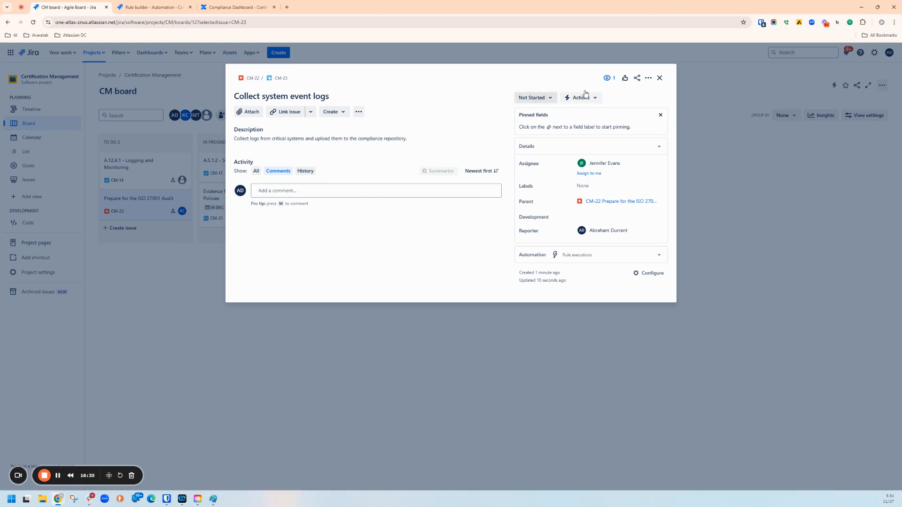
Describe the "Verify Employee training records" subtask as "Review training completion rates for the past year to ensure compliance." and assign it to a team member
click(254, 79)
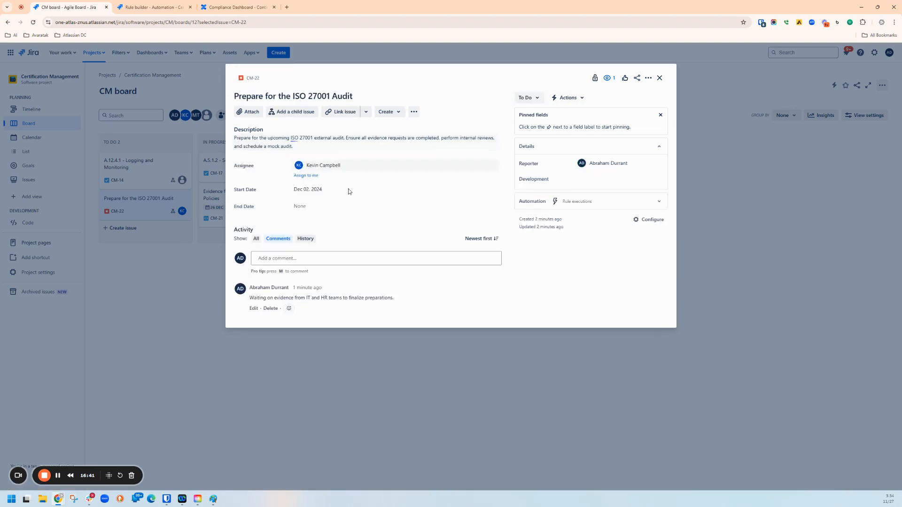
click(285, 268)
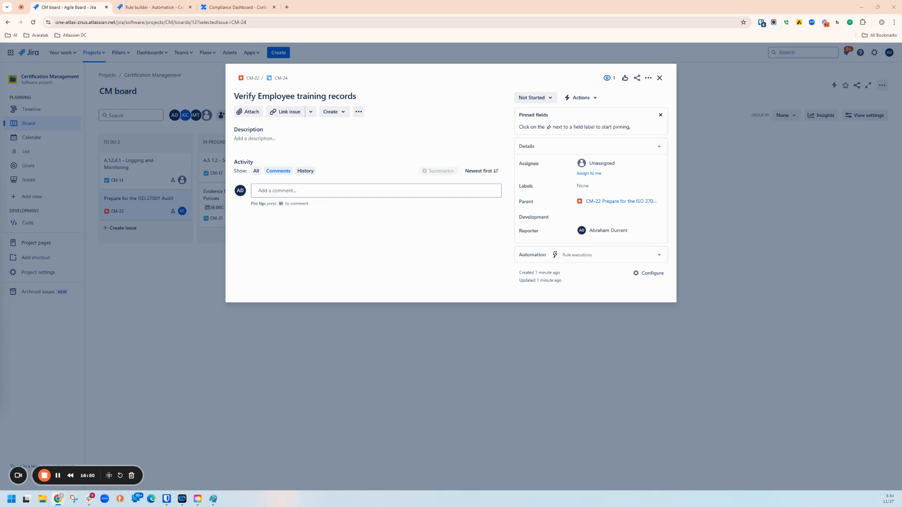
click(282, 139)
text(Review training completion rates for the past year to ensure compliance.)
click(356, 205)
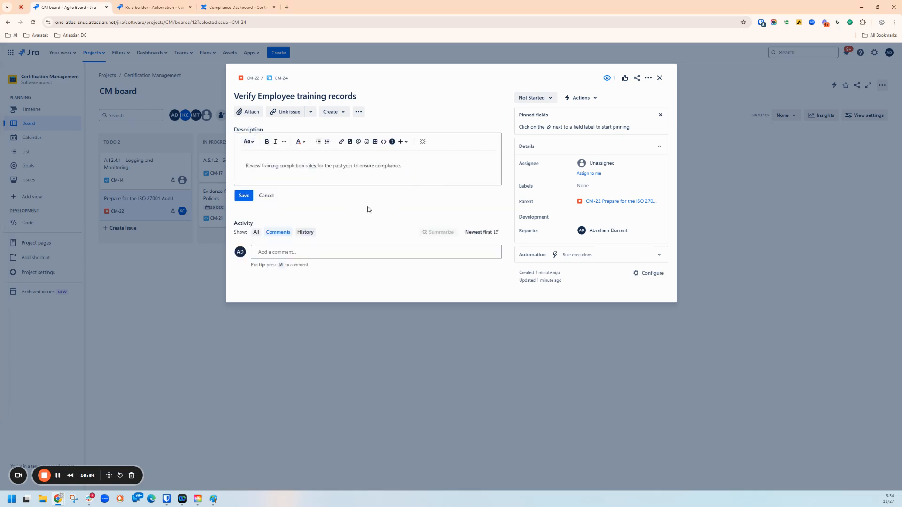
click(247, 198)
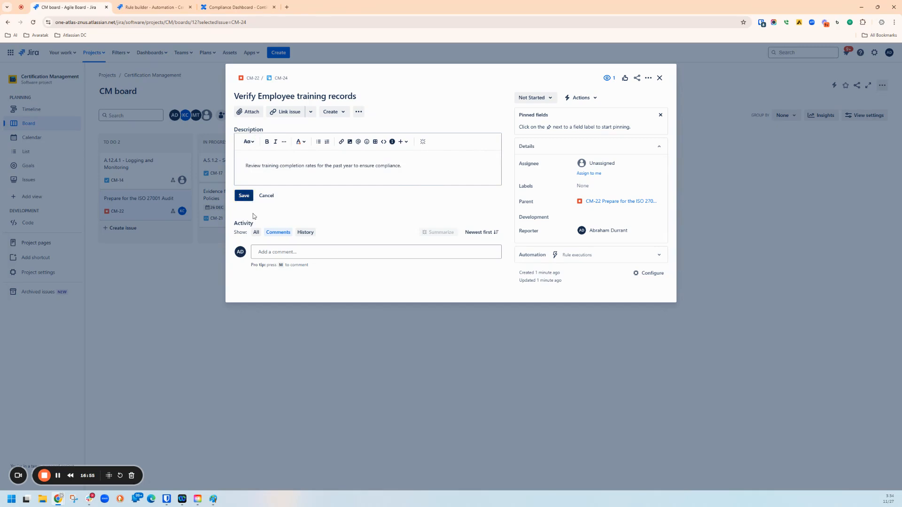
click(603, 165)
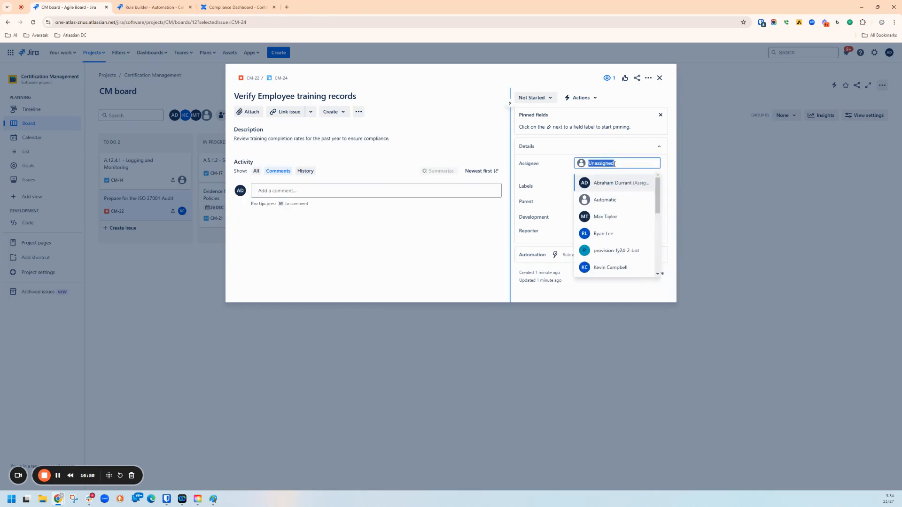
scroll(605, 231, down, 2)
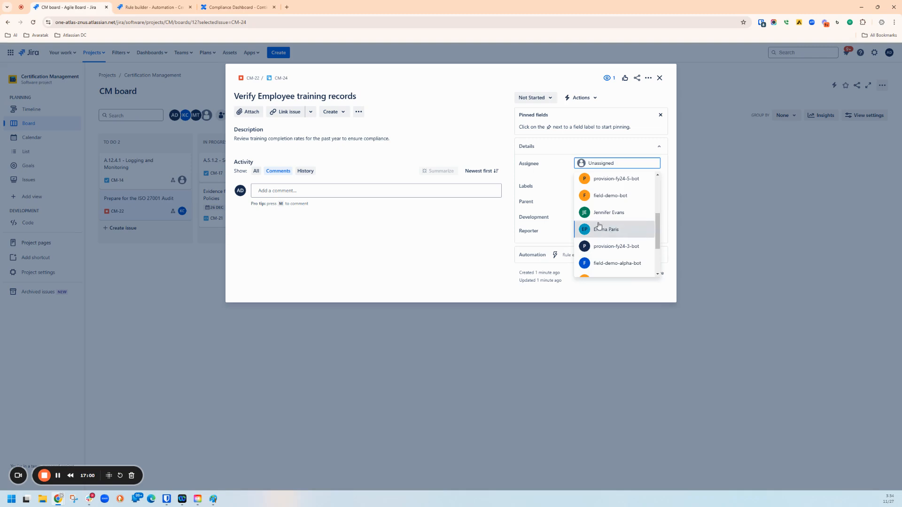
click(606, 231)
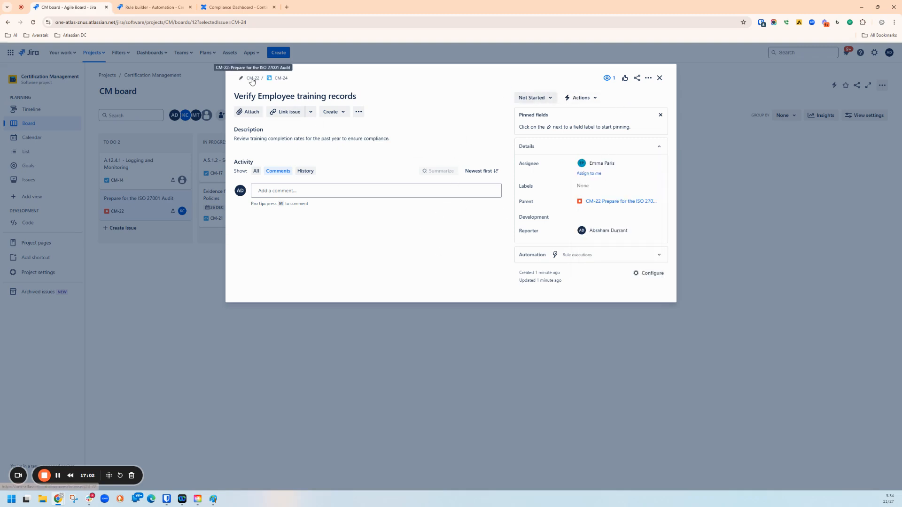
Describe the "Conduct Mock audit" subtask as "Simulate an external audit to identify gaps and test readiness." and assign it to a team member
click(253, 79)
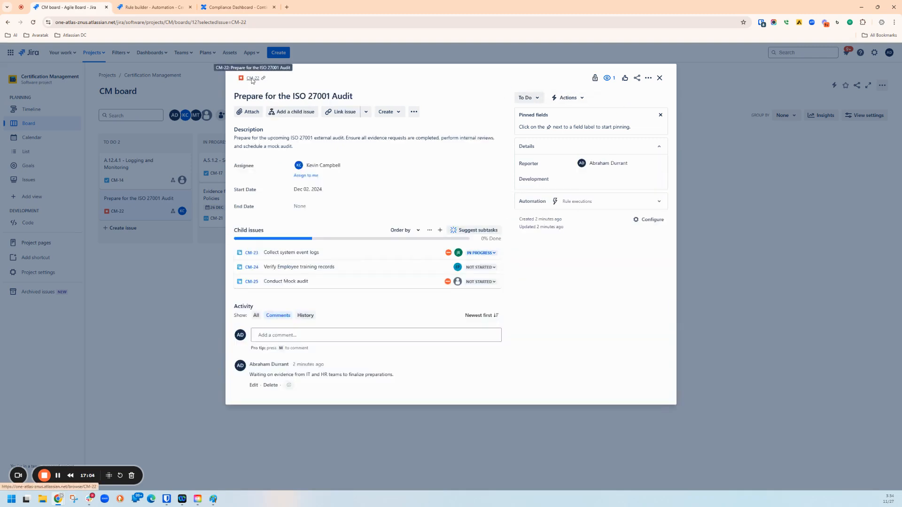
click(278, 283)
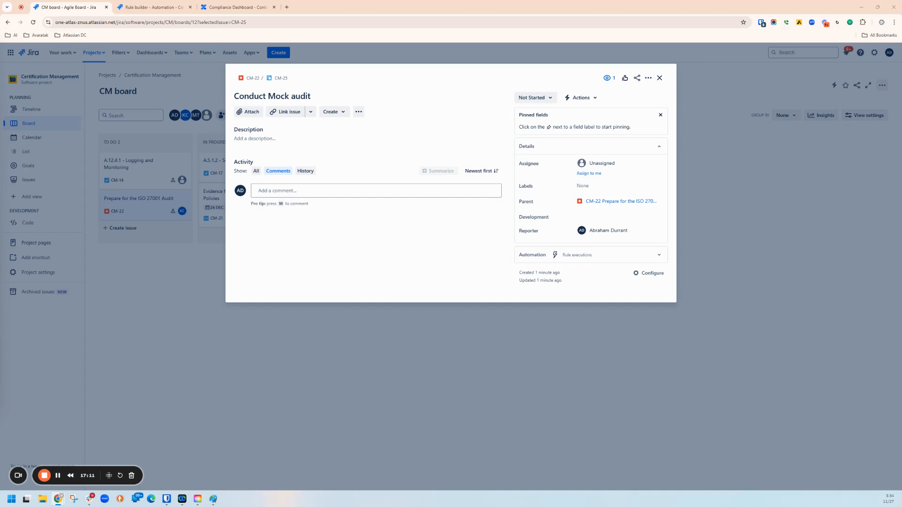
click(264, 141)
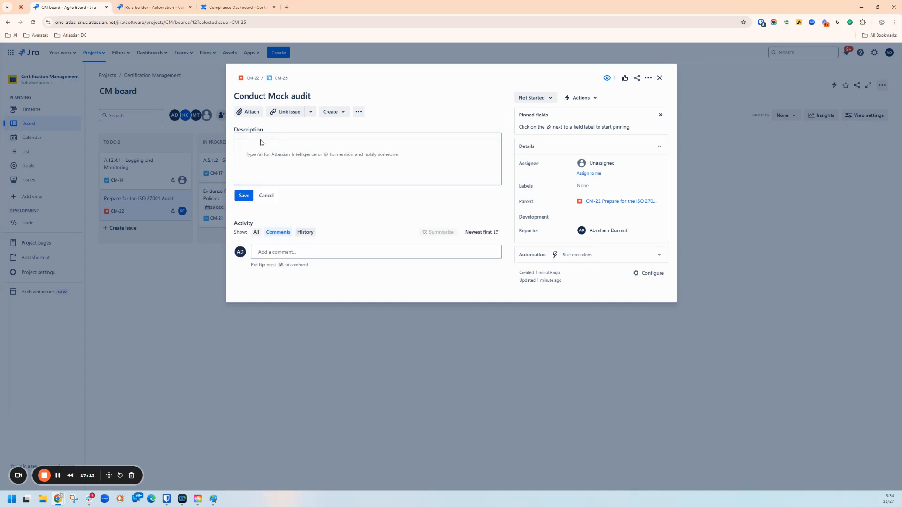
text(Simulate an external audit to identify gaps and test readiness.)
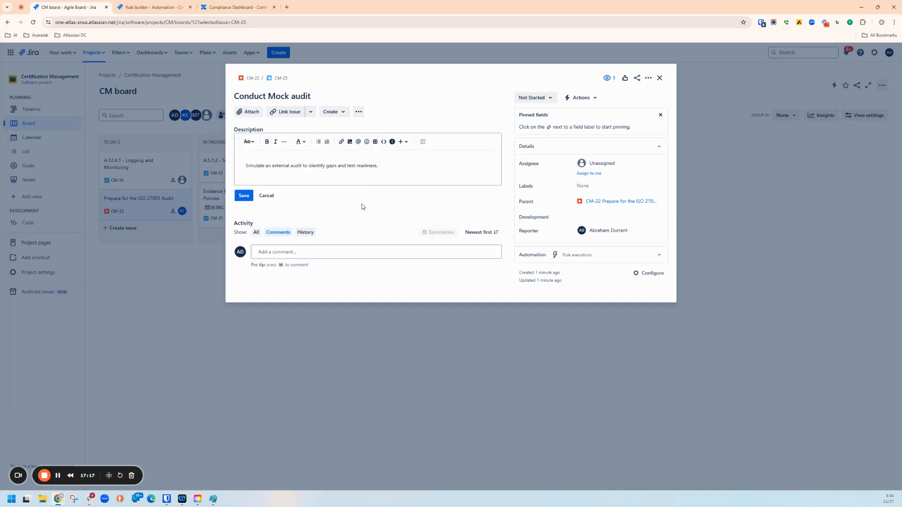
click(241, 201)
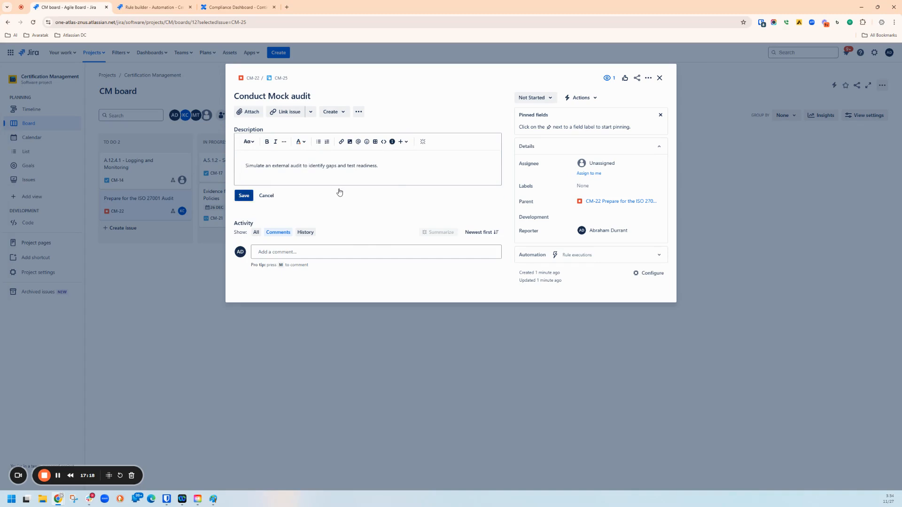
click(603, 164)
scroll(606, 214, down, 1)
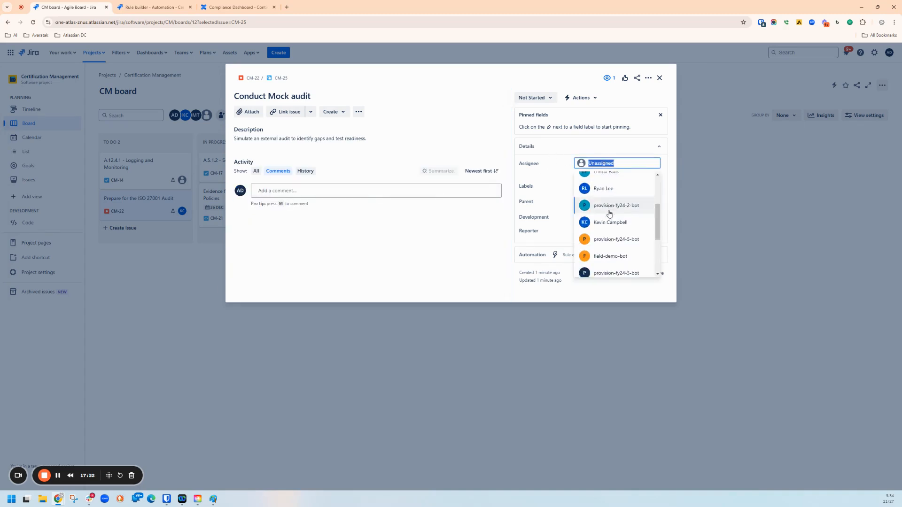
click(606, 210)
key(Escape)
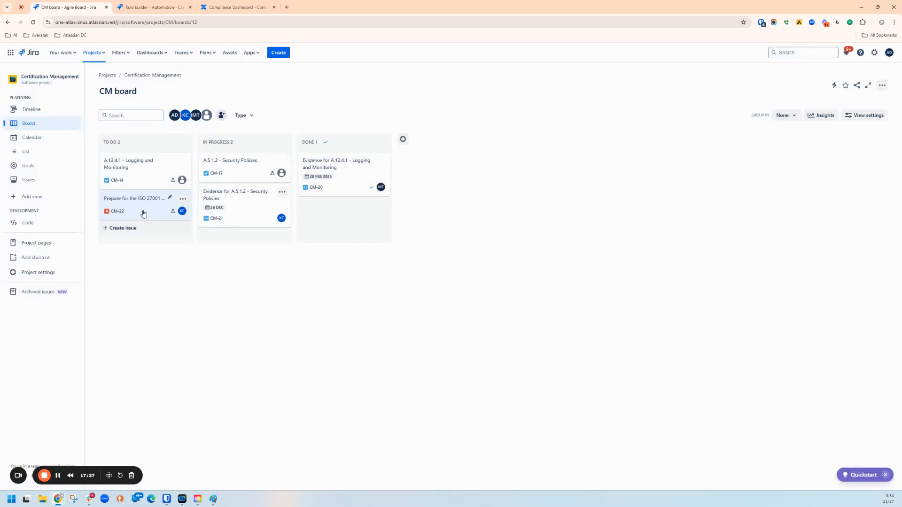
Review the ISO 27001 audit task's child issues and the "Collect system event logs" subtask
click(125, 200)
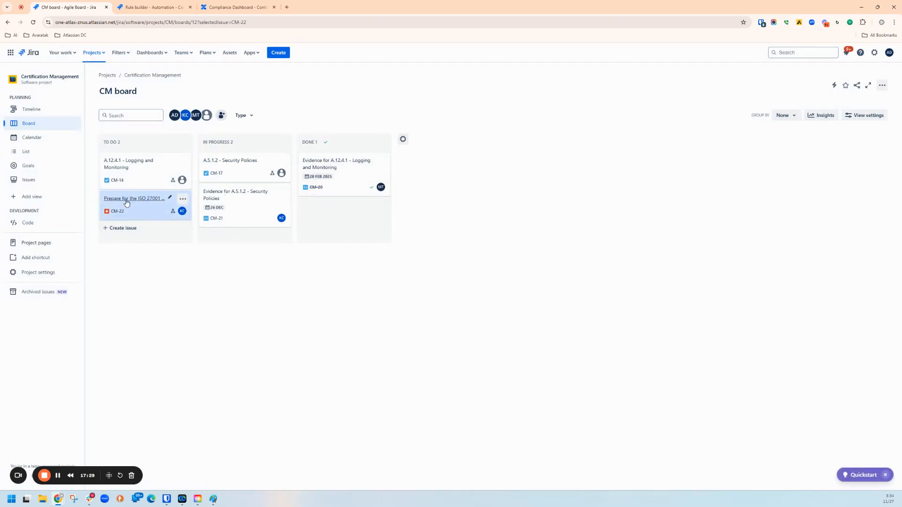
click(660, 79)
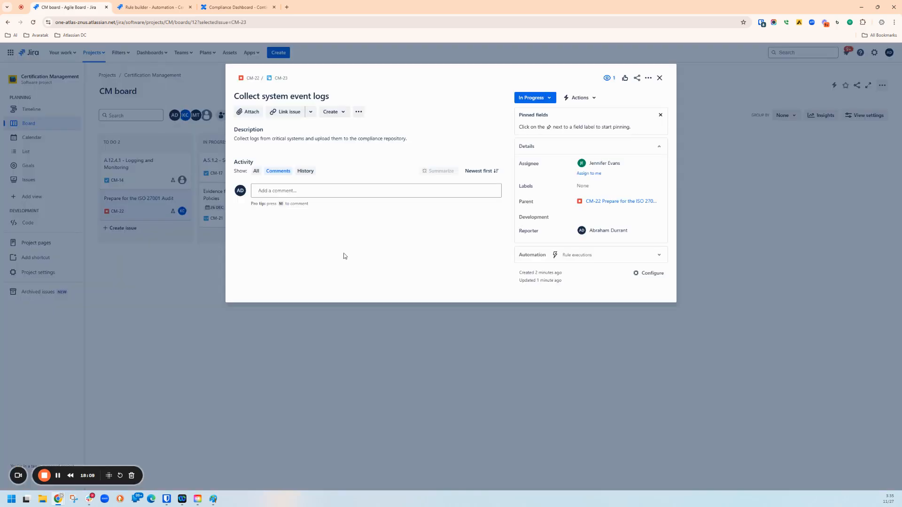
click(241, 78)
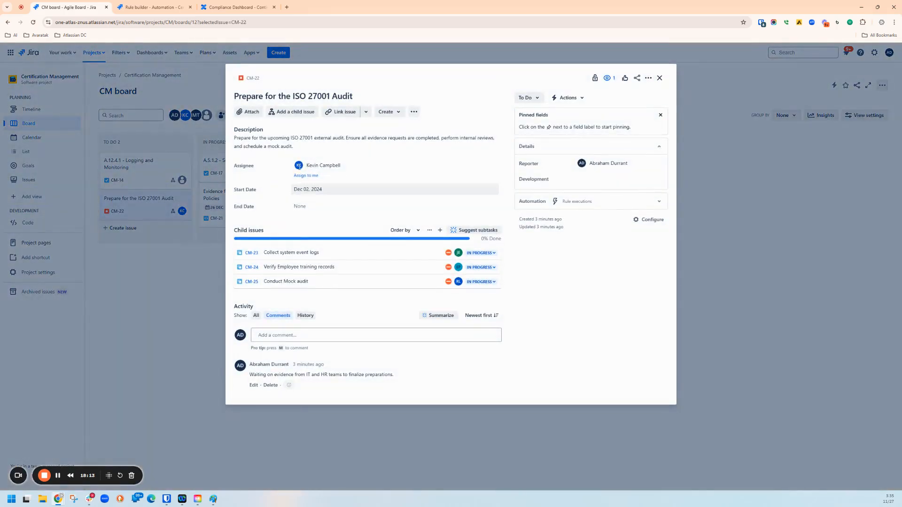
click(296, 254)
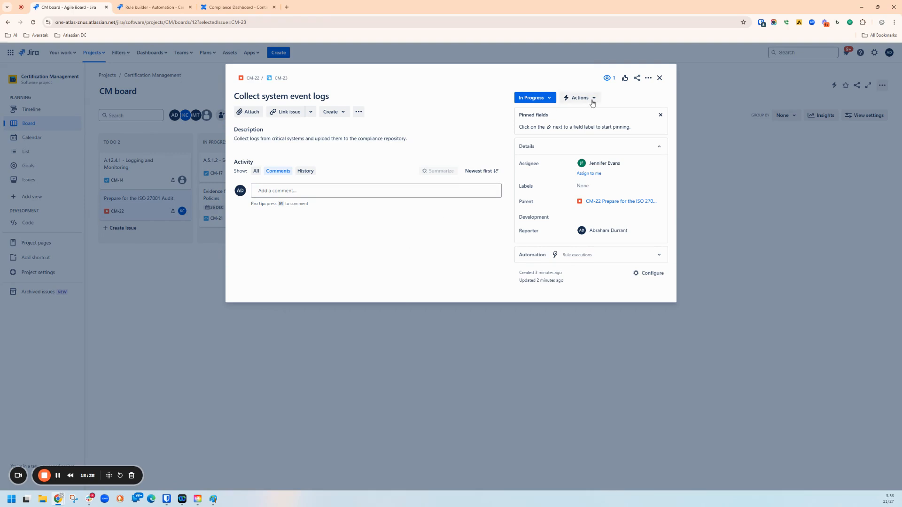
key(Escape)
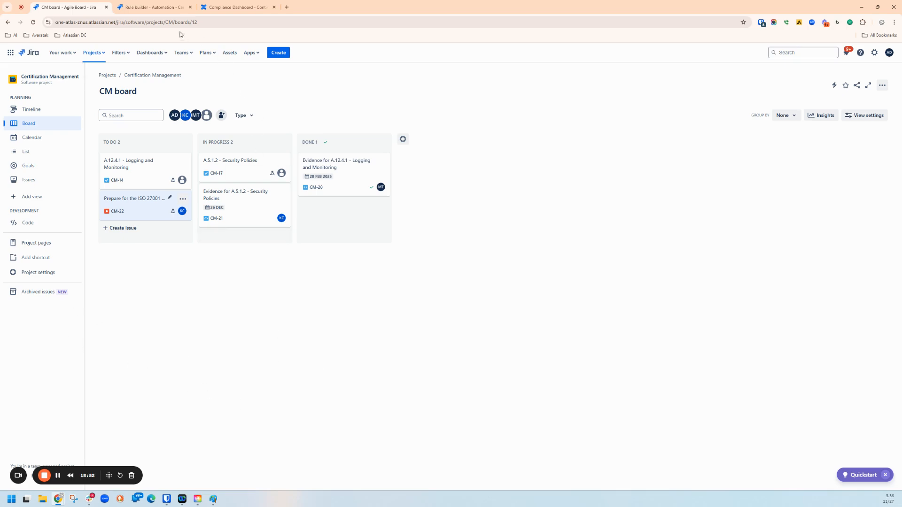
Switch to Confluence and view the ISO 27001 Overview page in the Certification Documentation space
click(233, 7)
click(198, 53)
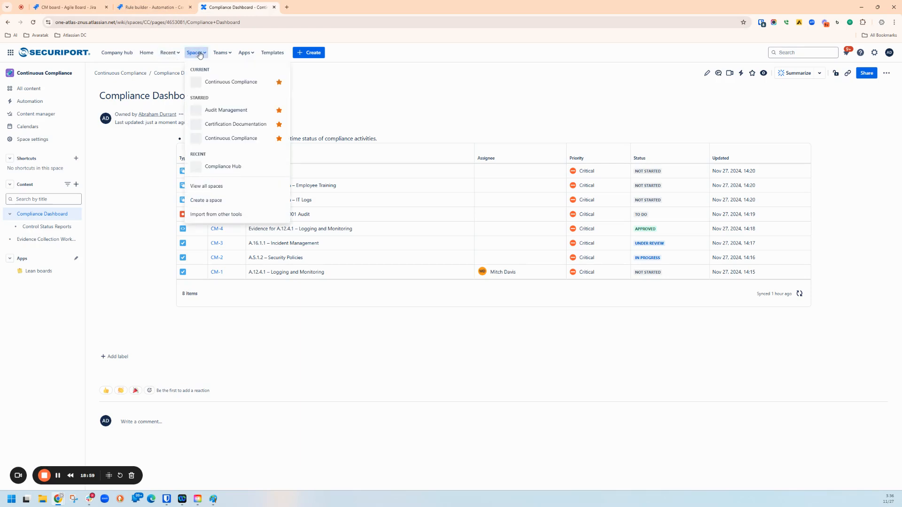
click(219, 124)
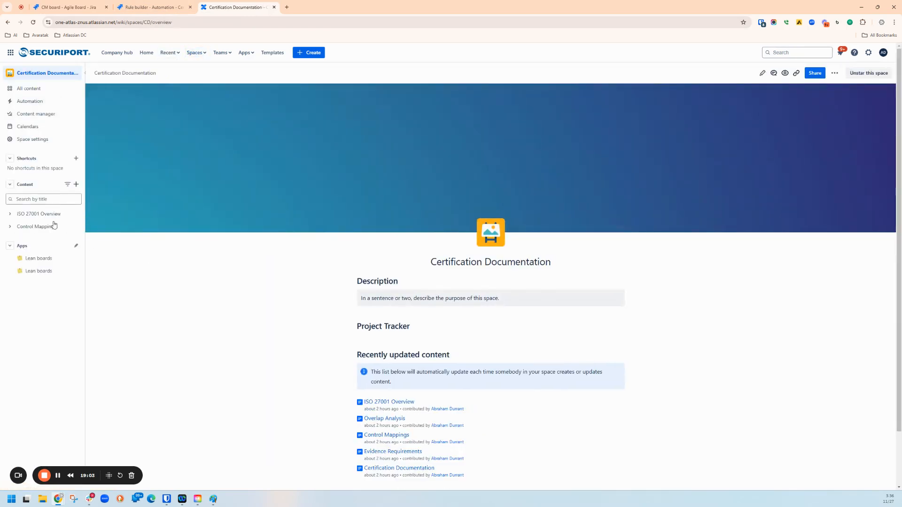
click(53, 214)
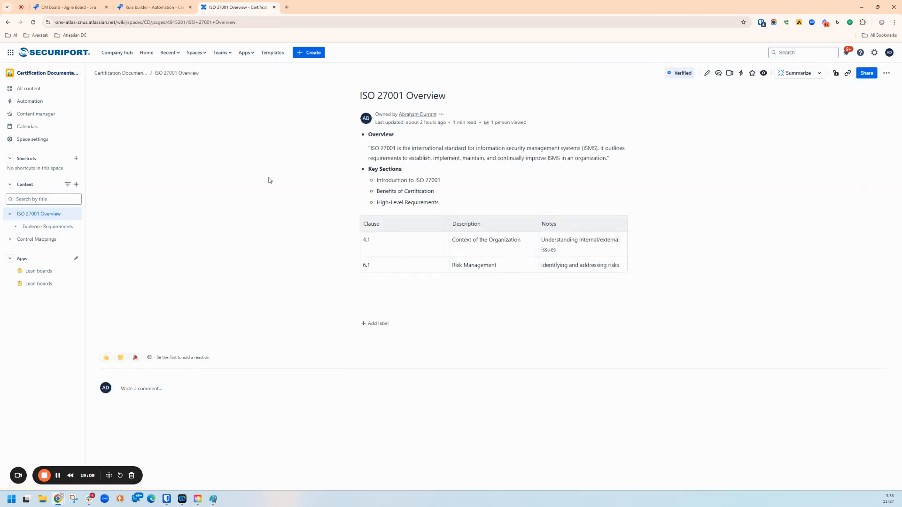
Insert a list of Jira issues matching A.12.4.1 below the introduction of the Control Mappings page and widen the page layout
click(23, 240)
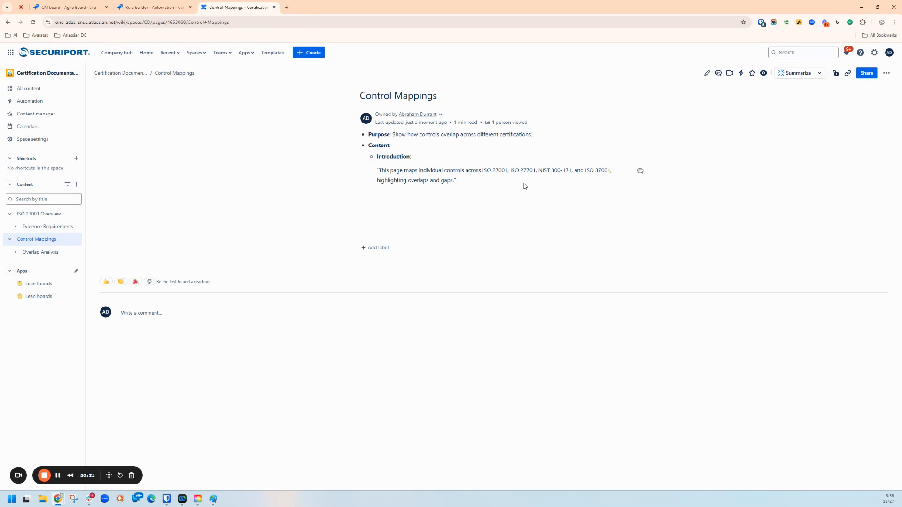
click(706, 73)
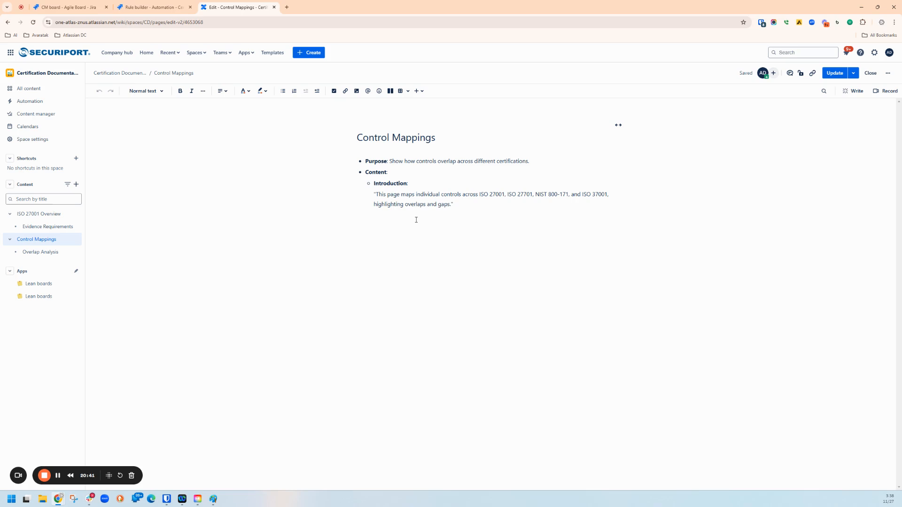
text(/)
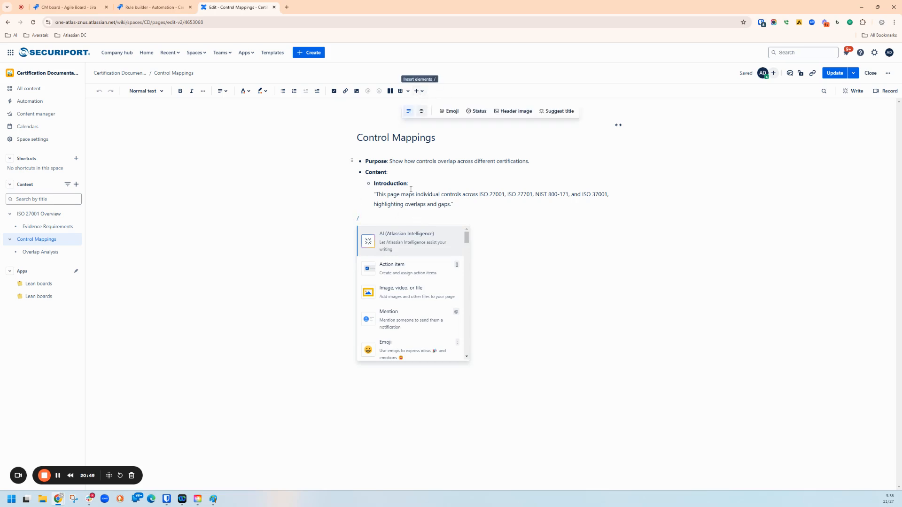
text(jira)
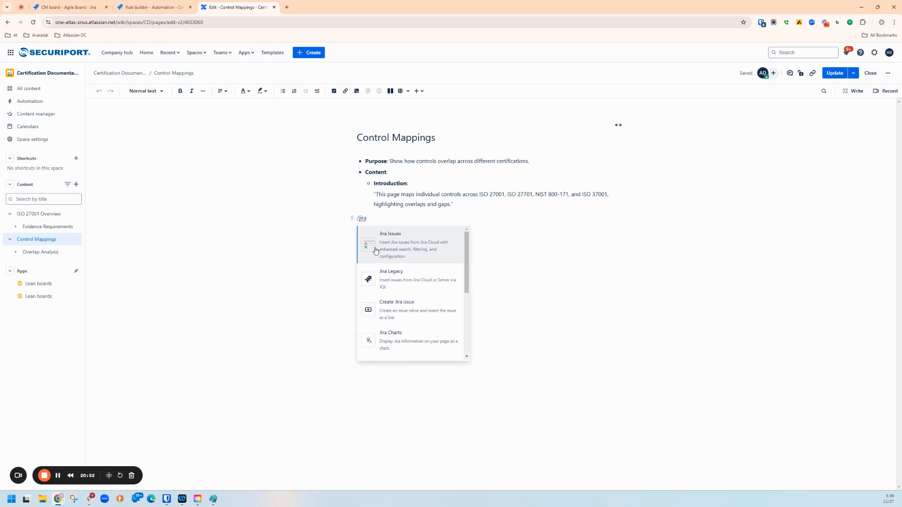
click(377, 251)
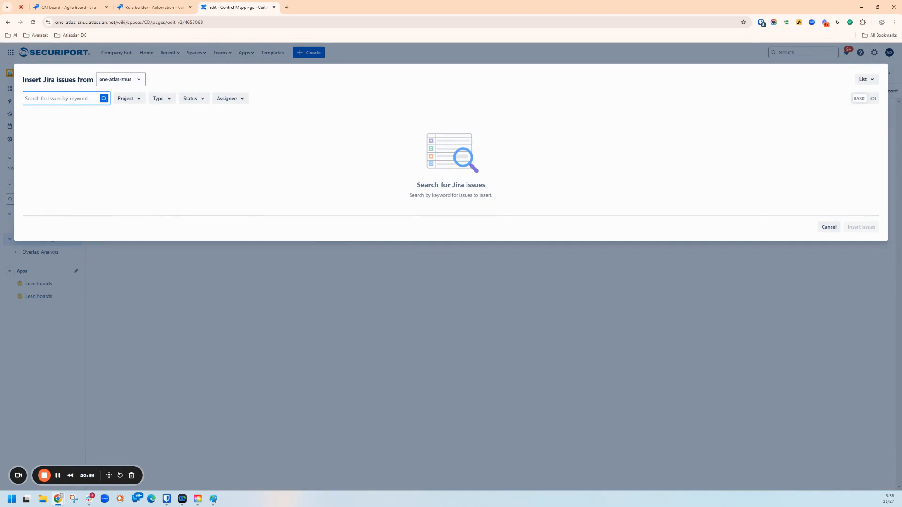
text(A.12.4.1)
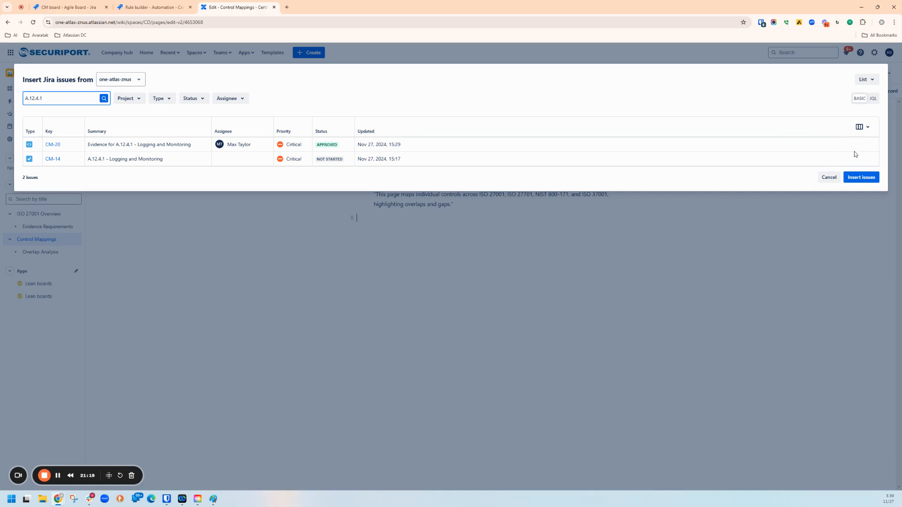
click(865, 181)
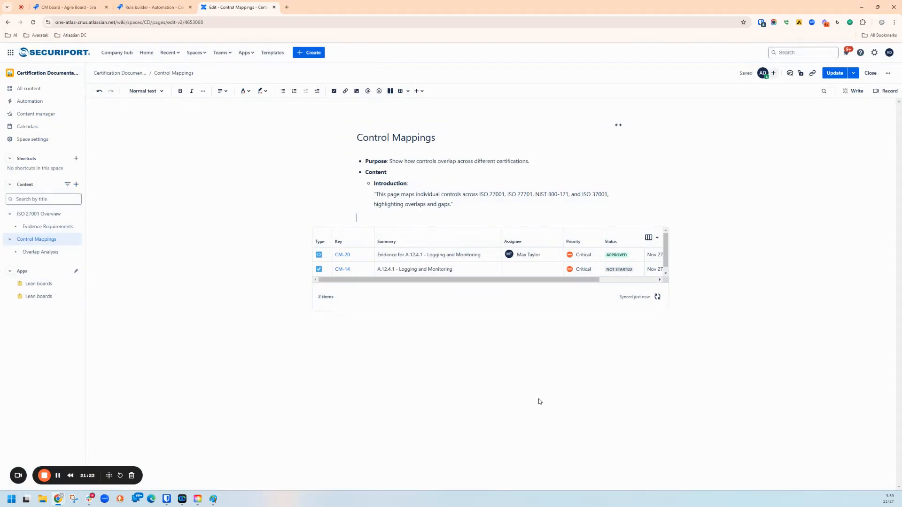
click(619, 126)
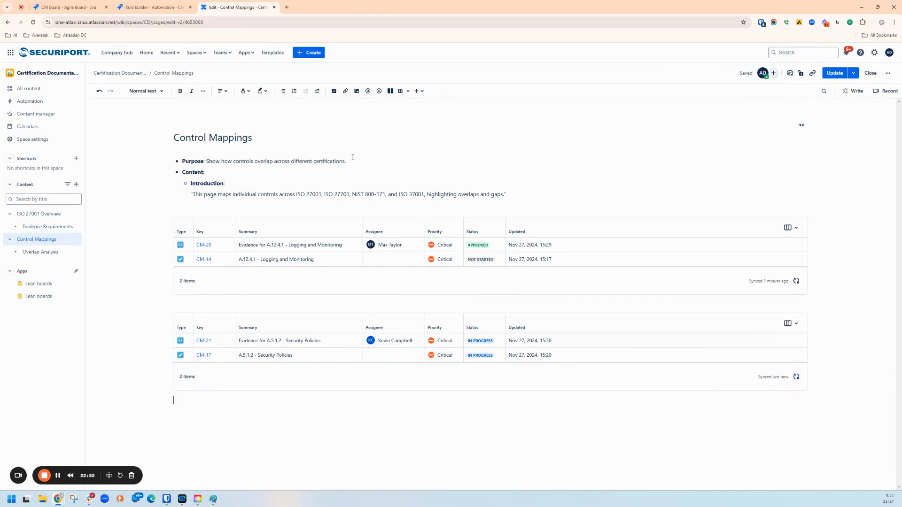
Add the Related Certifications column to the A.12.4.1 issue list and publish the updated Control Mappings page
click(797, 327)
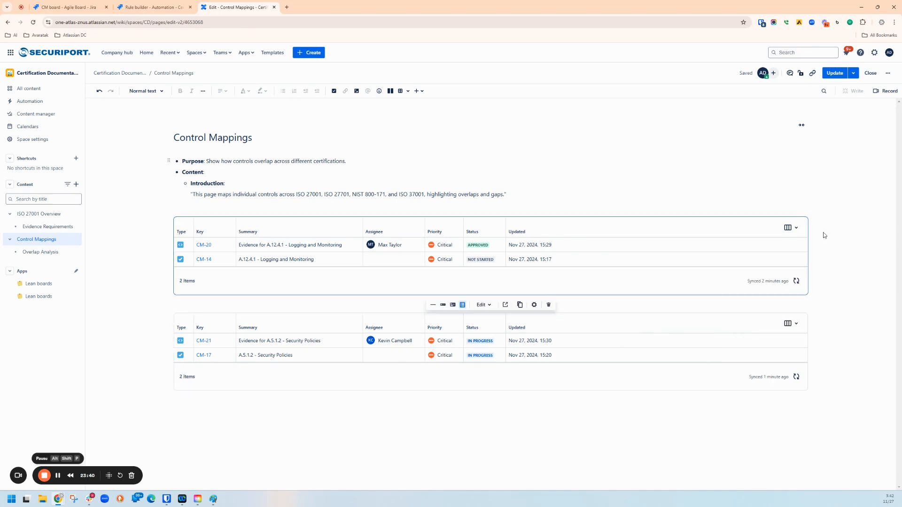
click(794, 227)
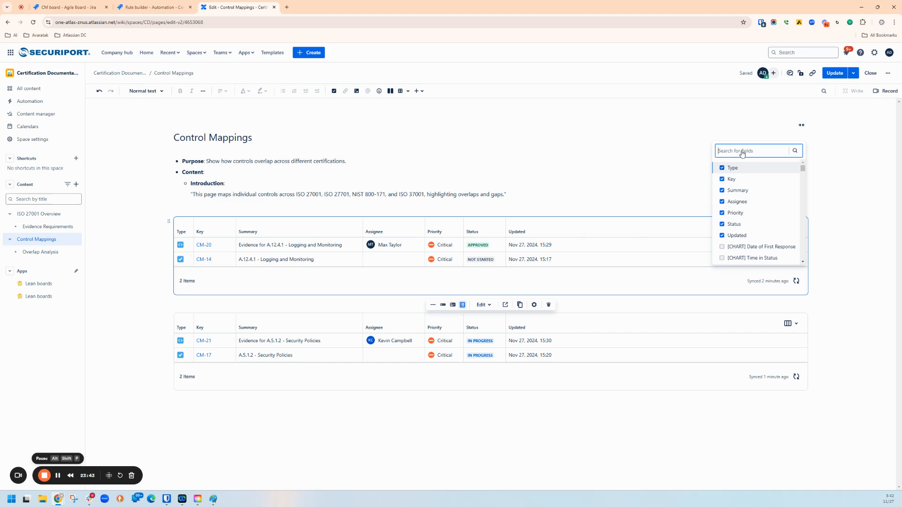
text(relat)
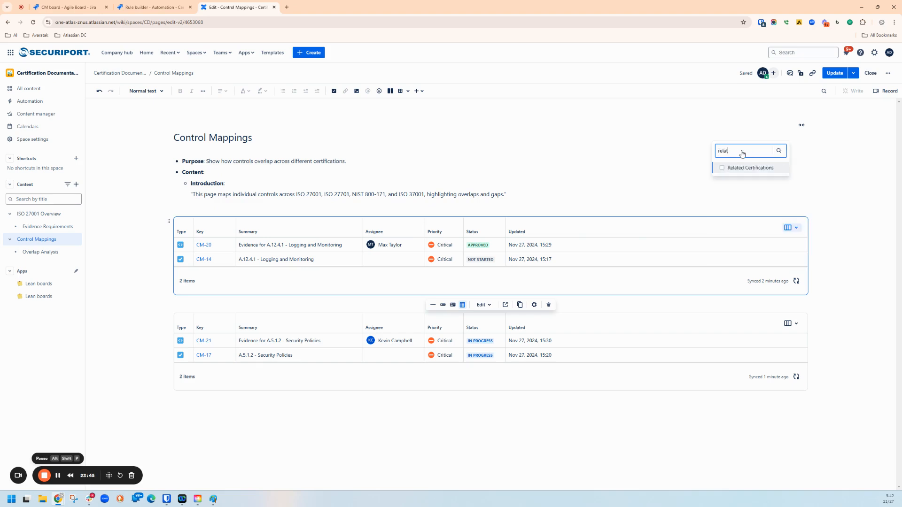
click(743, 166)
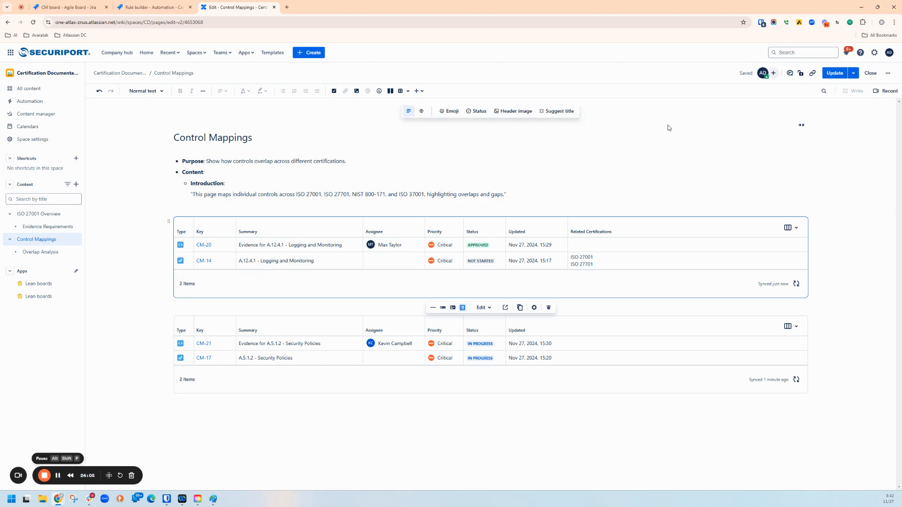
click(835, 72)
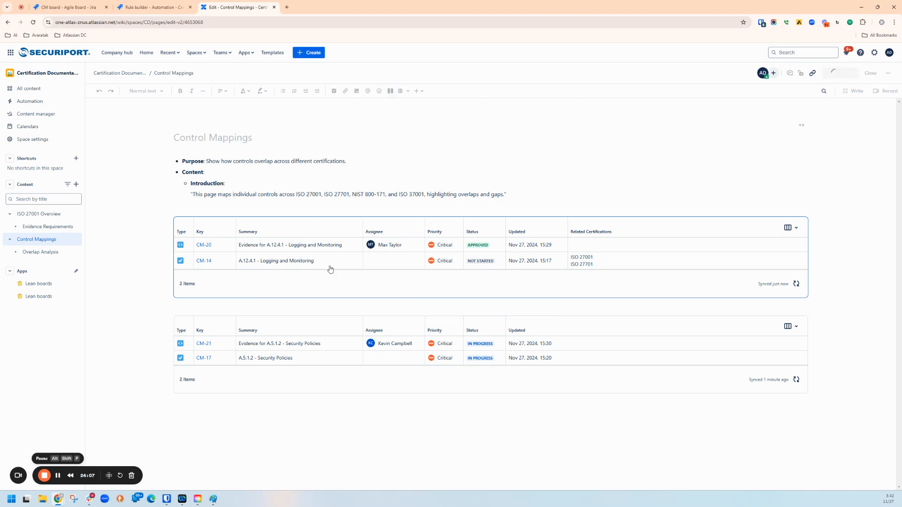